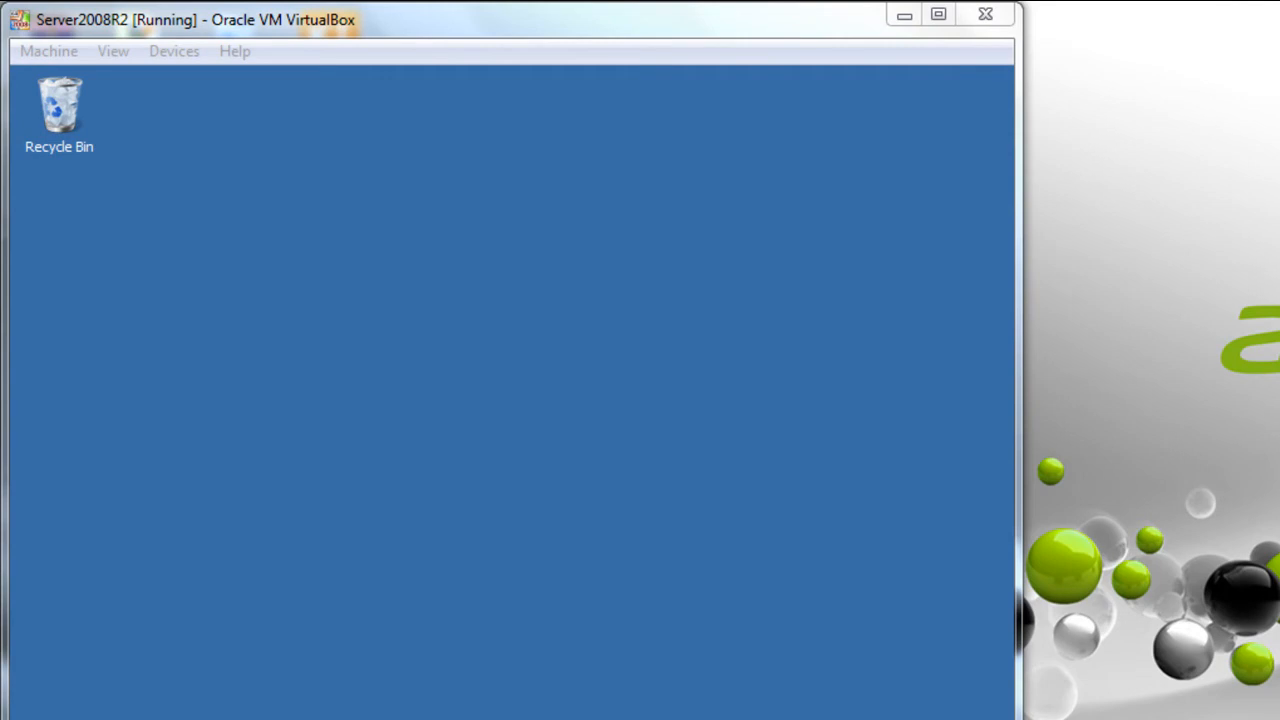
- Check the Start menu of the WindowsVista virtual machine for the Games link and return to the Server2008R2 machine
{"action": "left_click", "coordinate": [594, 223]}
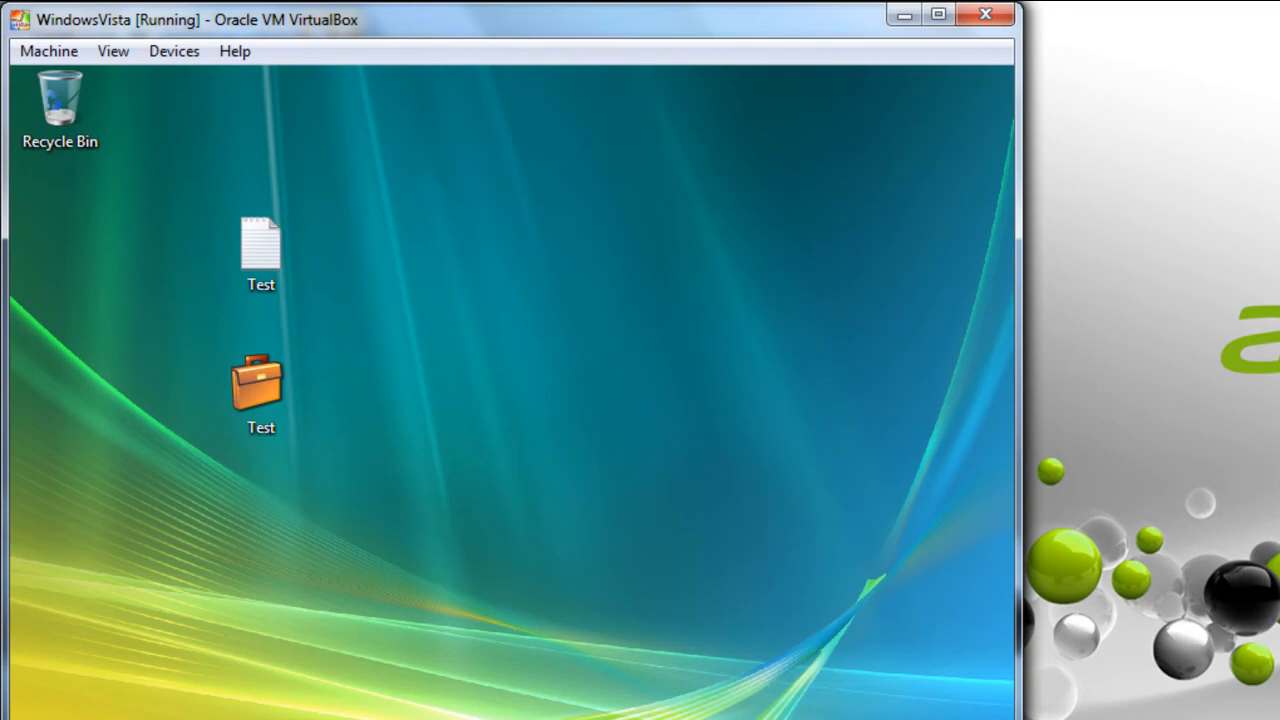
{"action": "key", "text": "super"}
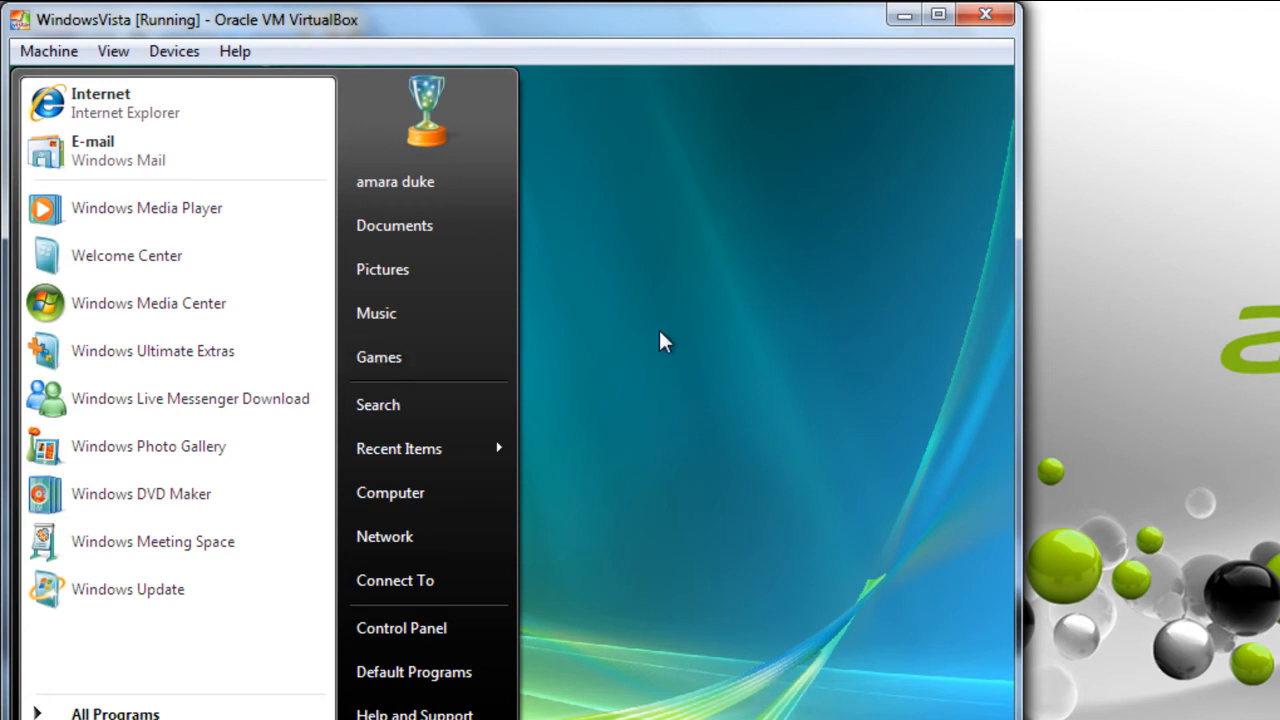
{"action": "left_click", "coordinate": [691, 329]}
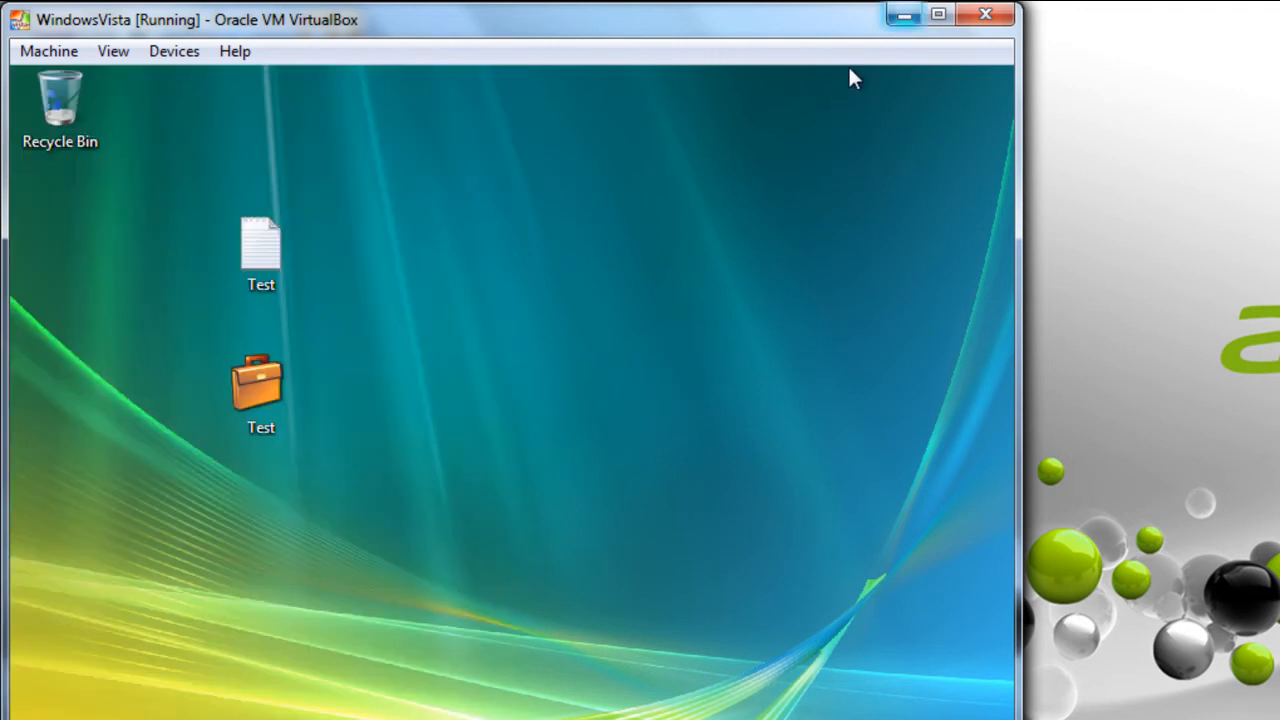
{"action": "left_click", "coordinate": [903, 15]}
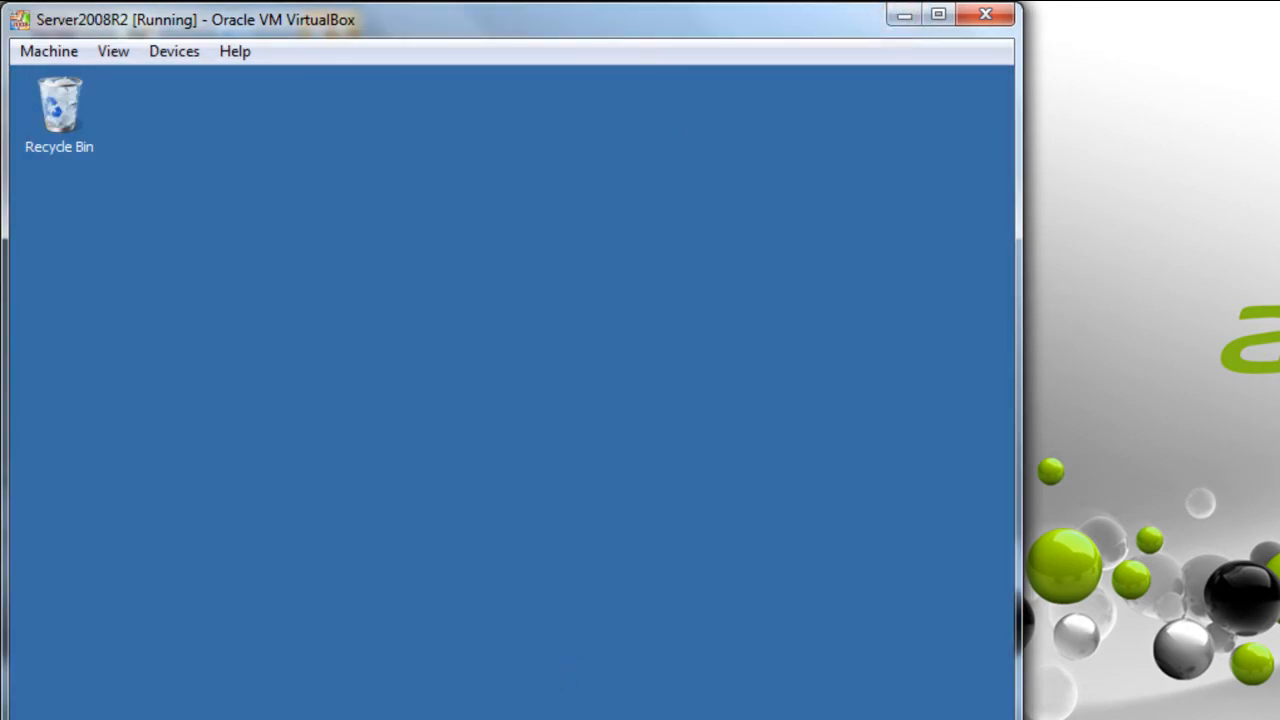
- Open the Group Policy Management console on Server2008R2 from its administrative tools
{"action": "key", "text": "super"}
{"action": "left_click", "coordinate": [388, 582]}
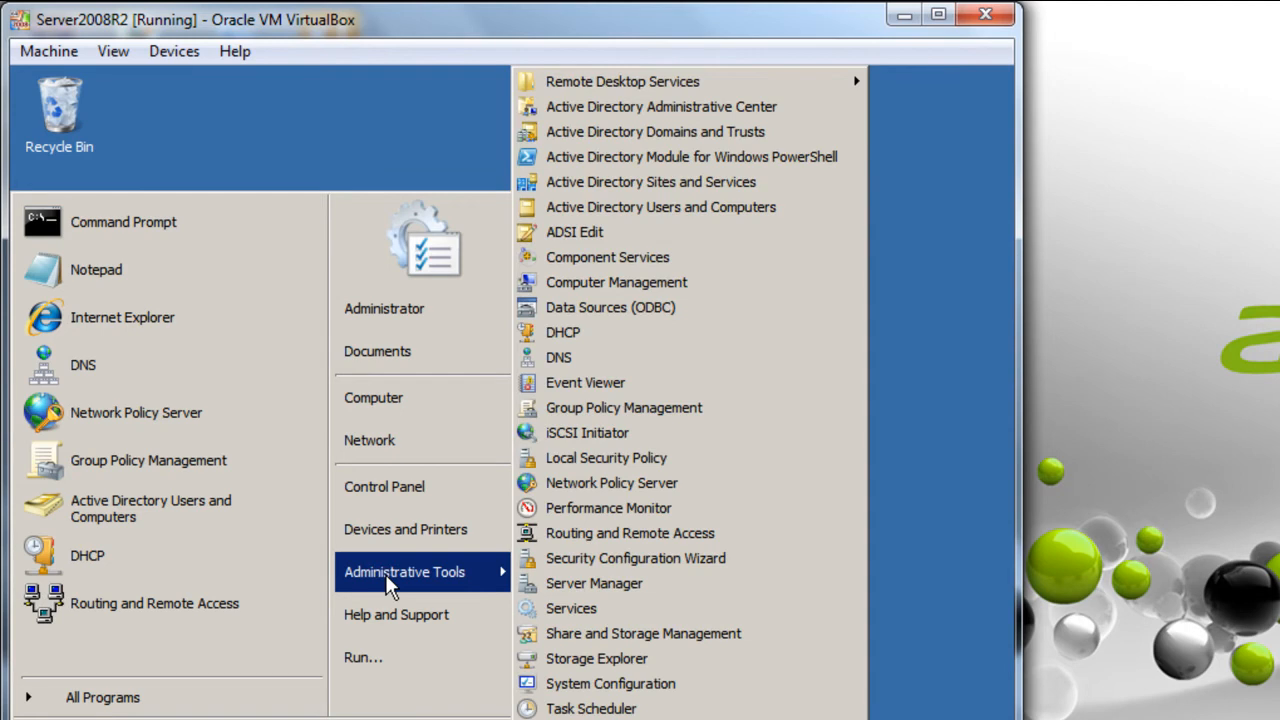
{"action": "left_click", "coordinate": [612, 412]}
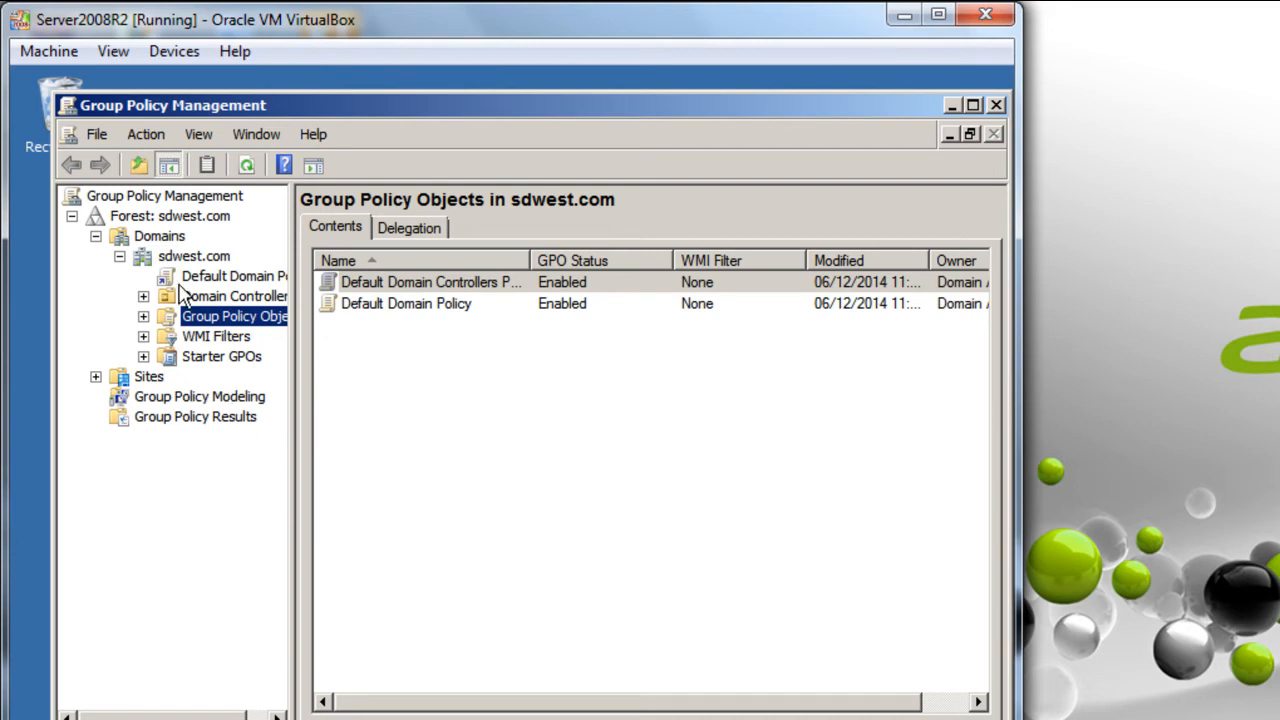
- Create a GPO named "Removal of Games Link Policy" among the Group Policy Objects of the sdwest.com domain, without a source starter GPO
{"action": "left_click", "coordinate": [165, 236]}
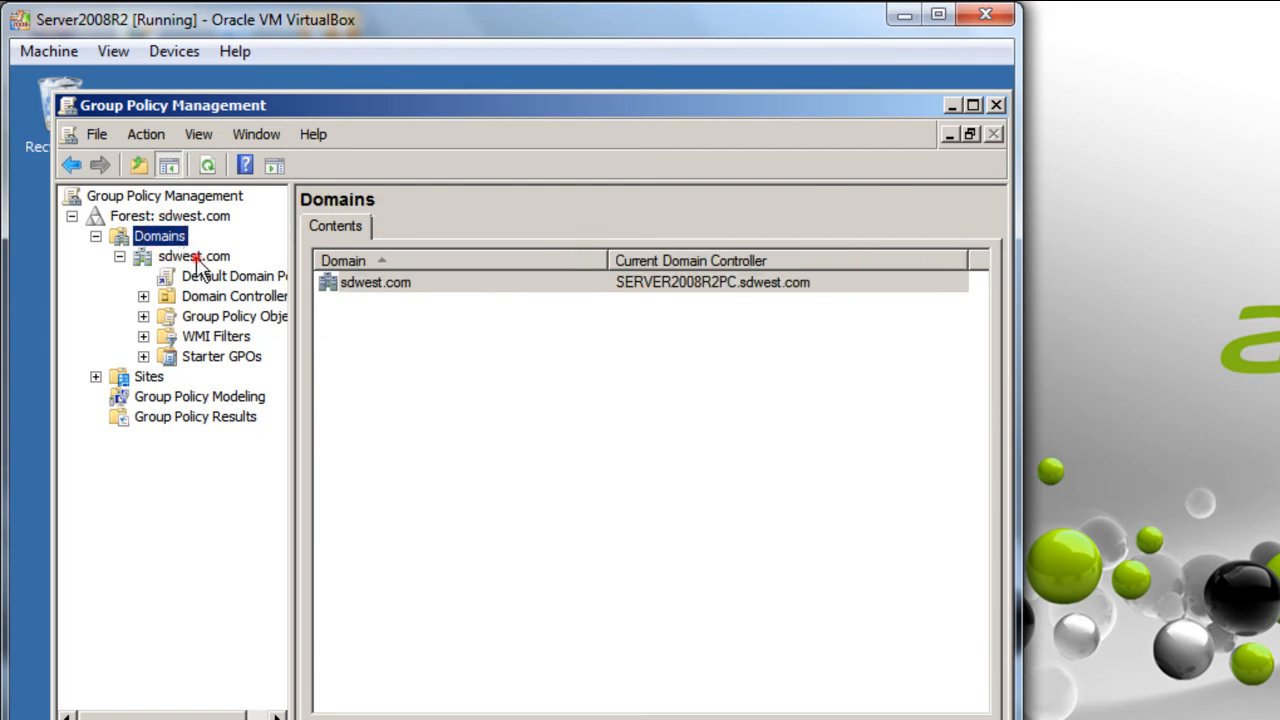
{"action": "left_click", "coordinate": [190, 257]}
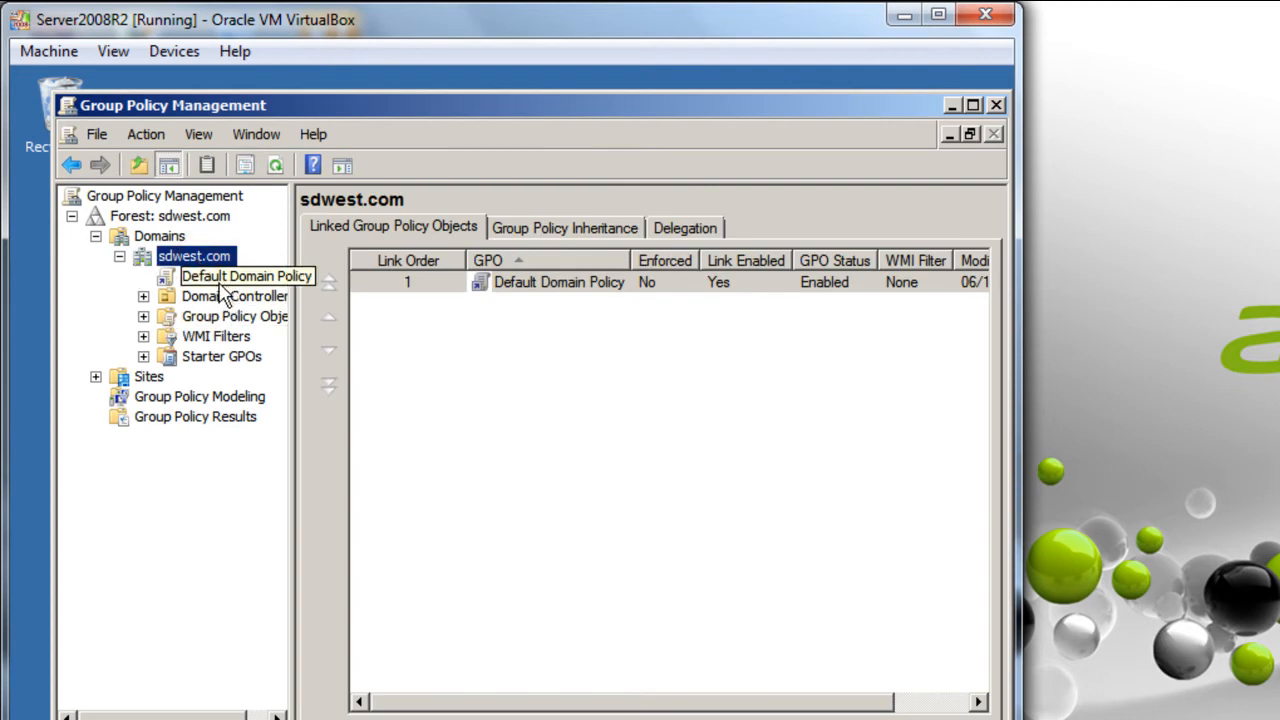
{"action": "left_click", "coordinate": [143, 316]}
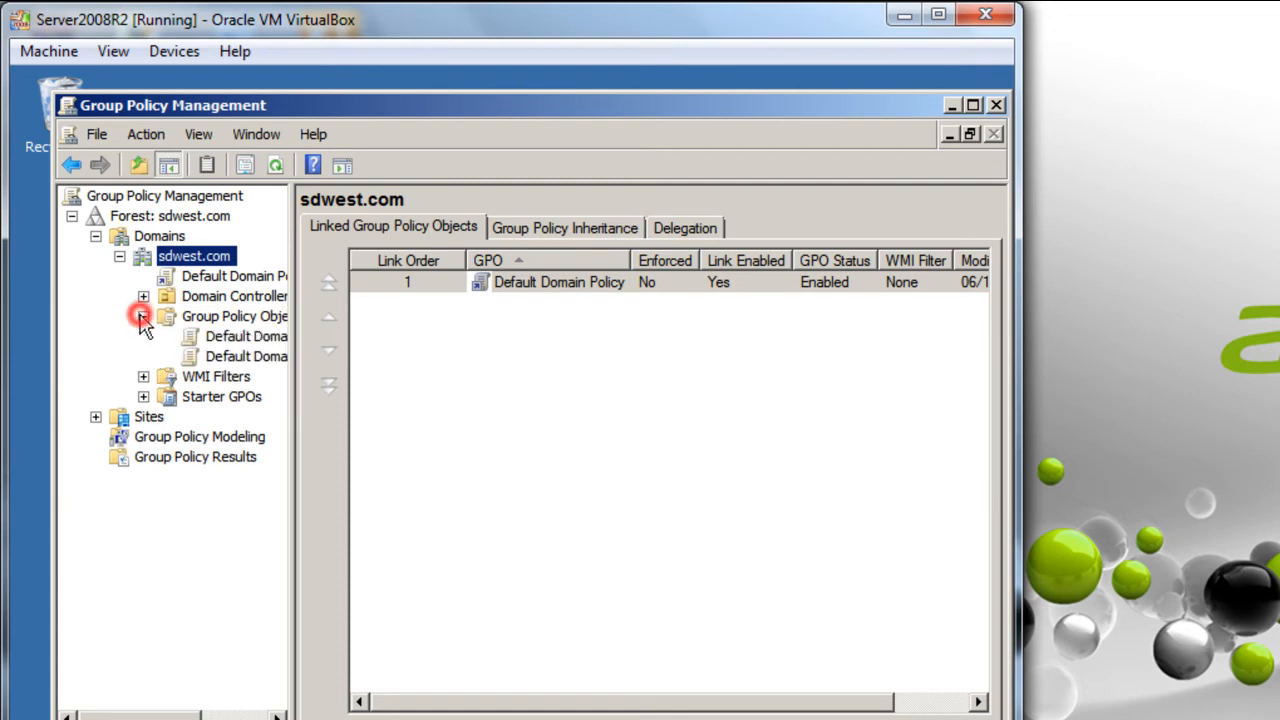
{"action": "left_click", "coordinate": [206, 318]}
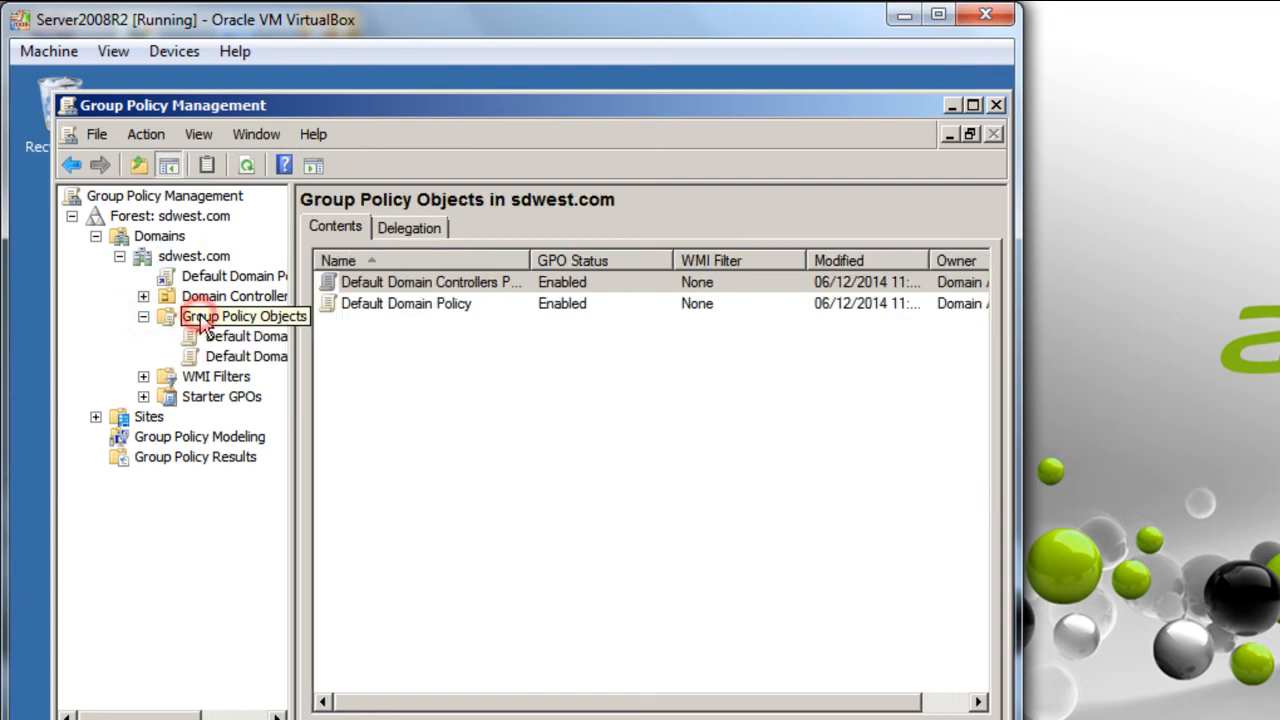
{"action": "right_click", "coordinate": [422, 392]}
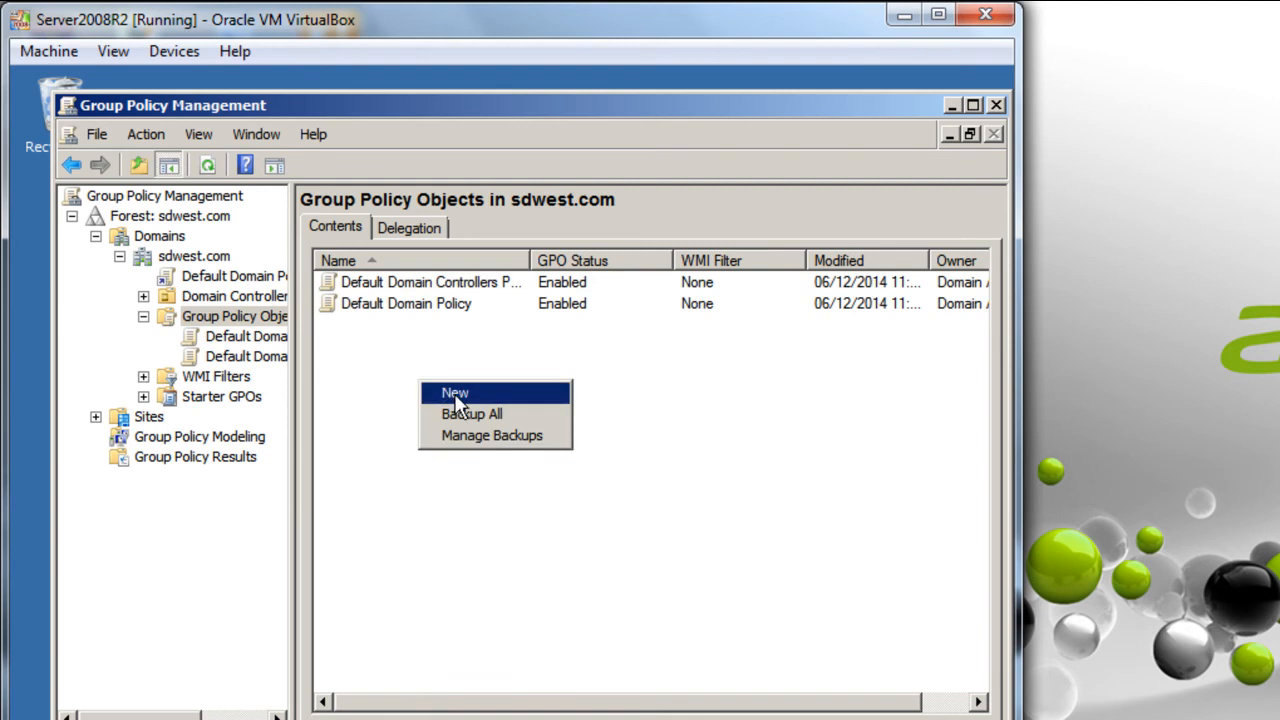
{"action": "left_click", "coordinate": [455, 398]}
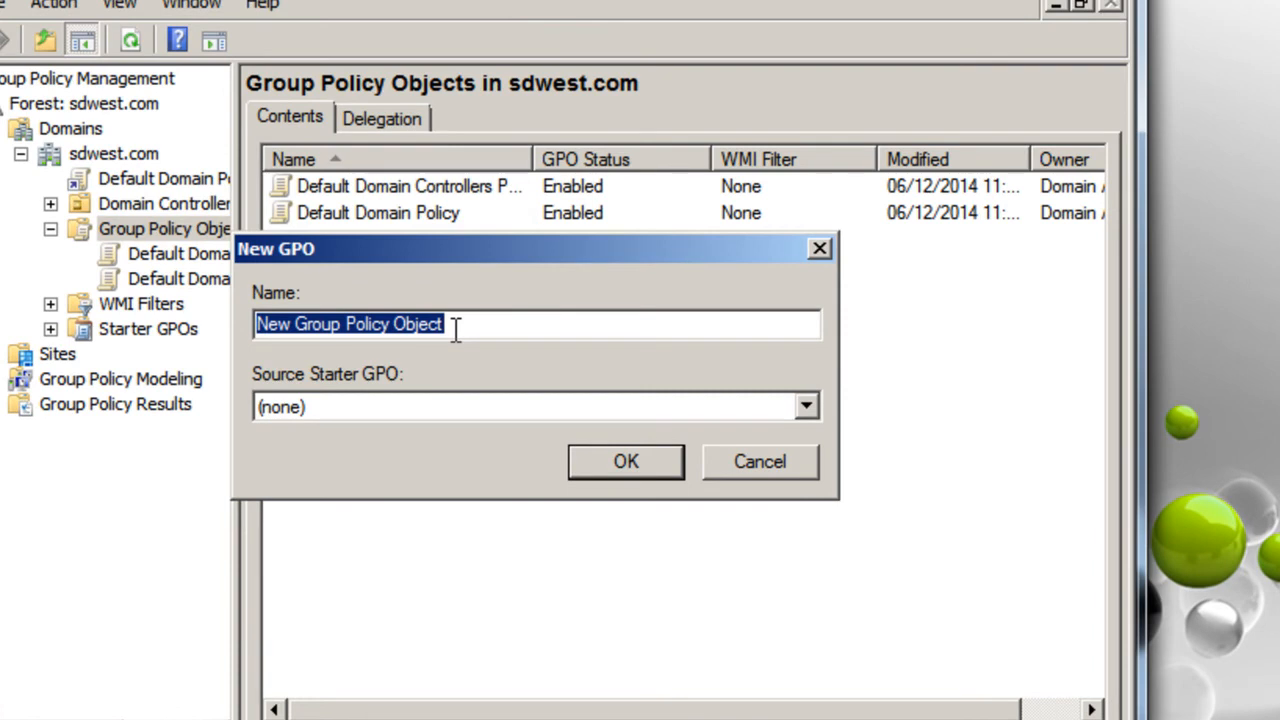
{"action": "type", "text": "Rem"}
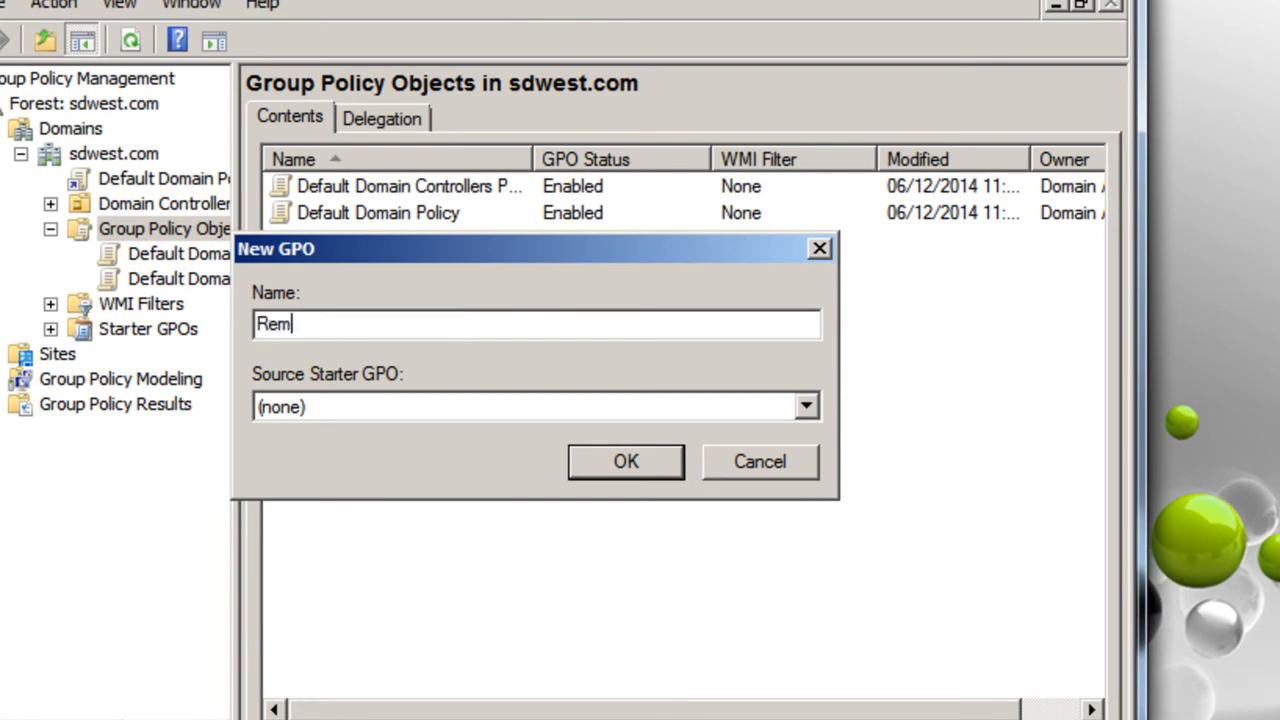
{"action": "type", "text": "oval of Games Link Po"}
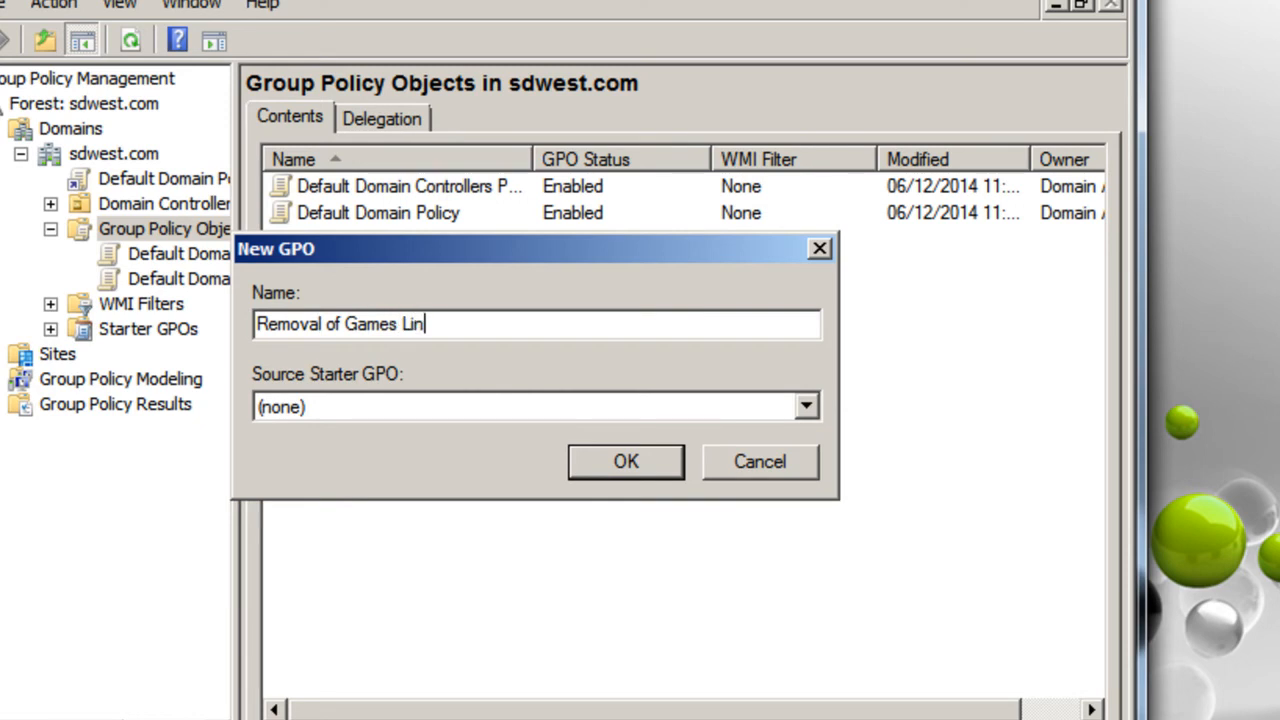
{"action": "type", "text": "licy"}
{"action": "left_click", "coordinate": [604, 467]}
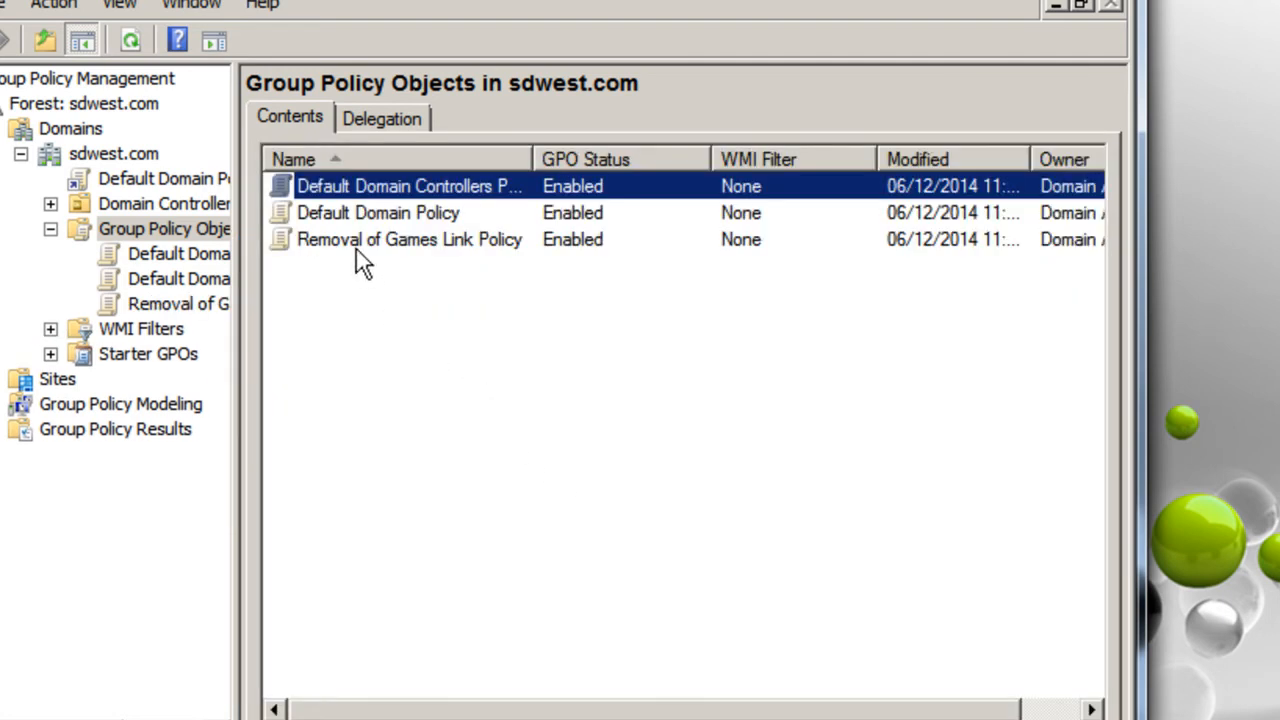
- Edit Removal of Games Link Policy and show the user configuration's Start Menu and Taskbar settings under Administrative Templates
{"action": "left_click", "coordinate": [356, 244]}
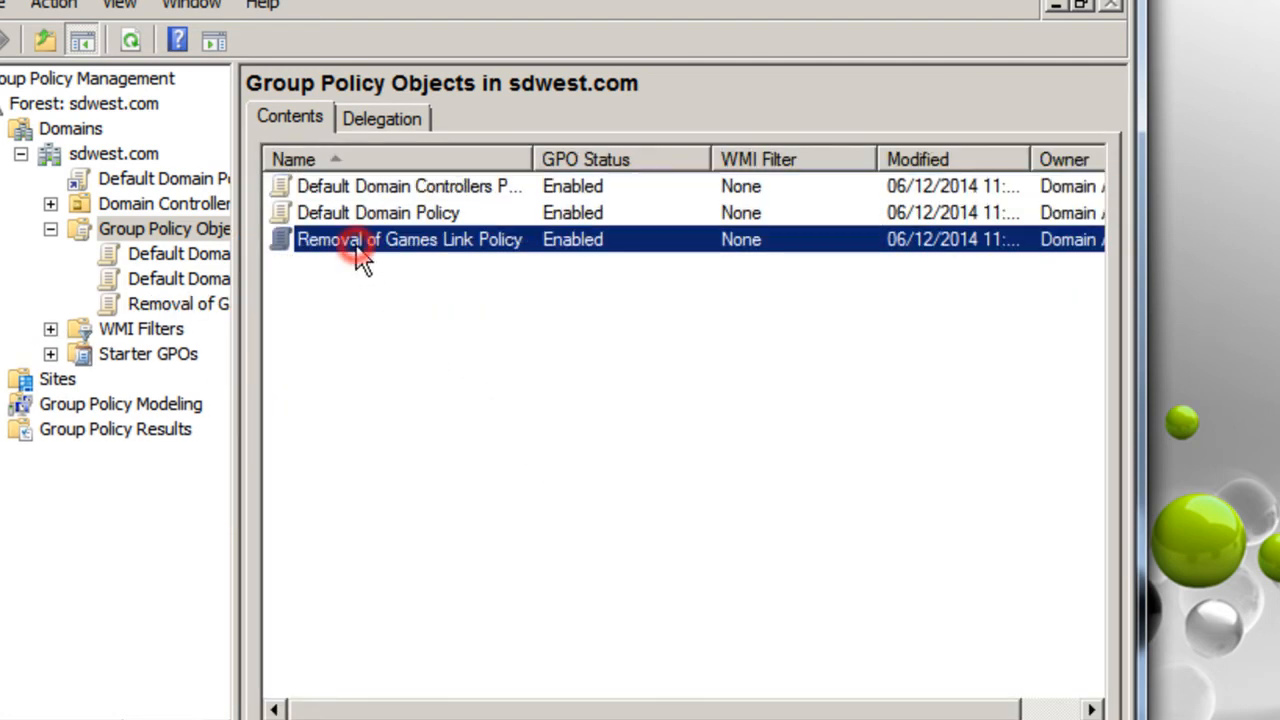
{"action": "right_click", "coordinate": [421, 243]}
{"action": "left_click", "coordinate": [472, 255]}
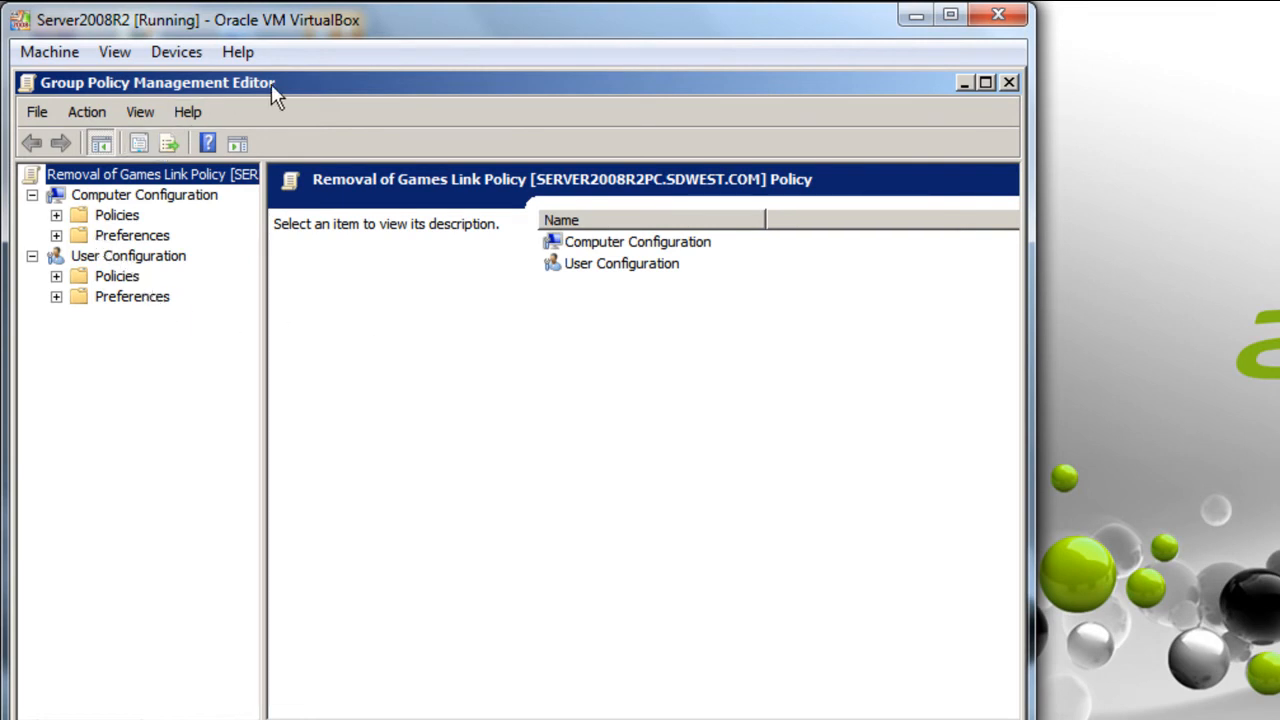
{"action": "left_click", "coordinate": [56, 276]}
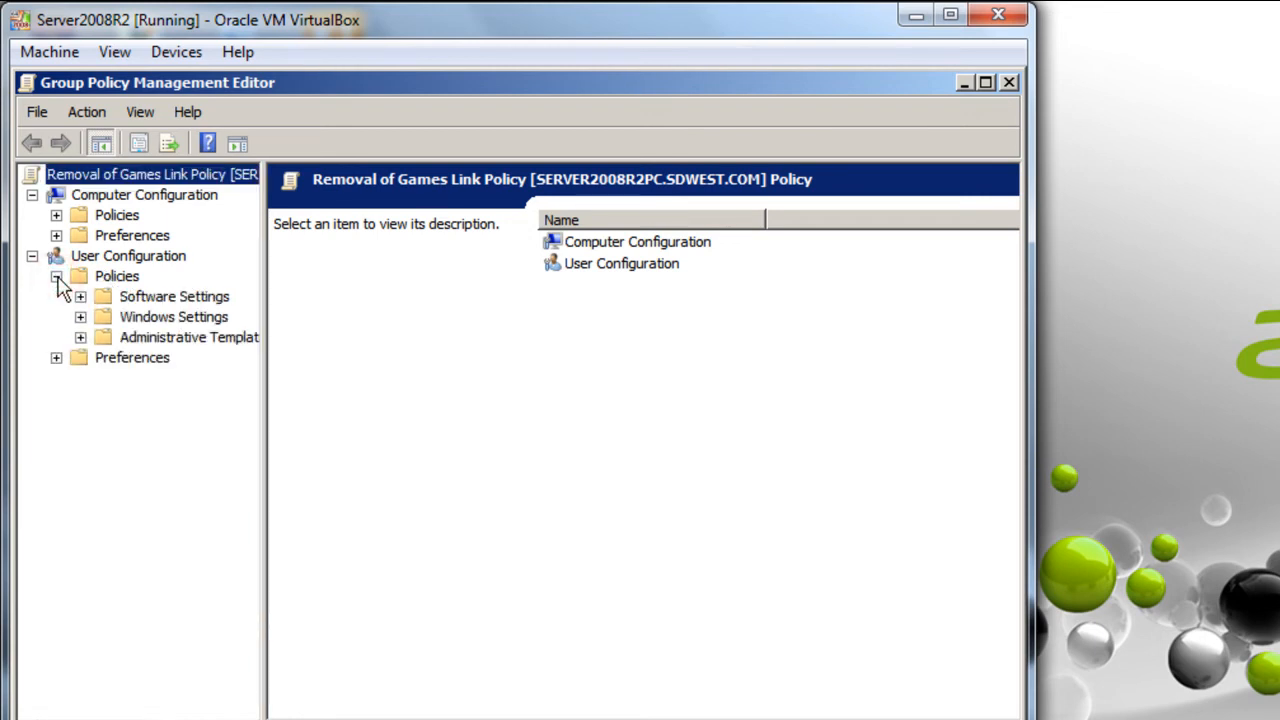
{"action": "left_click", "coordinate": [80, 336]}
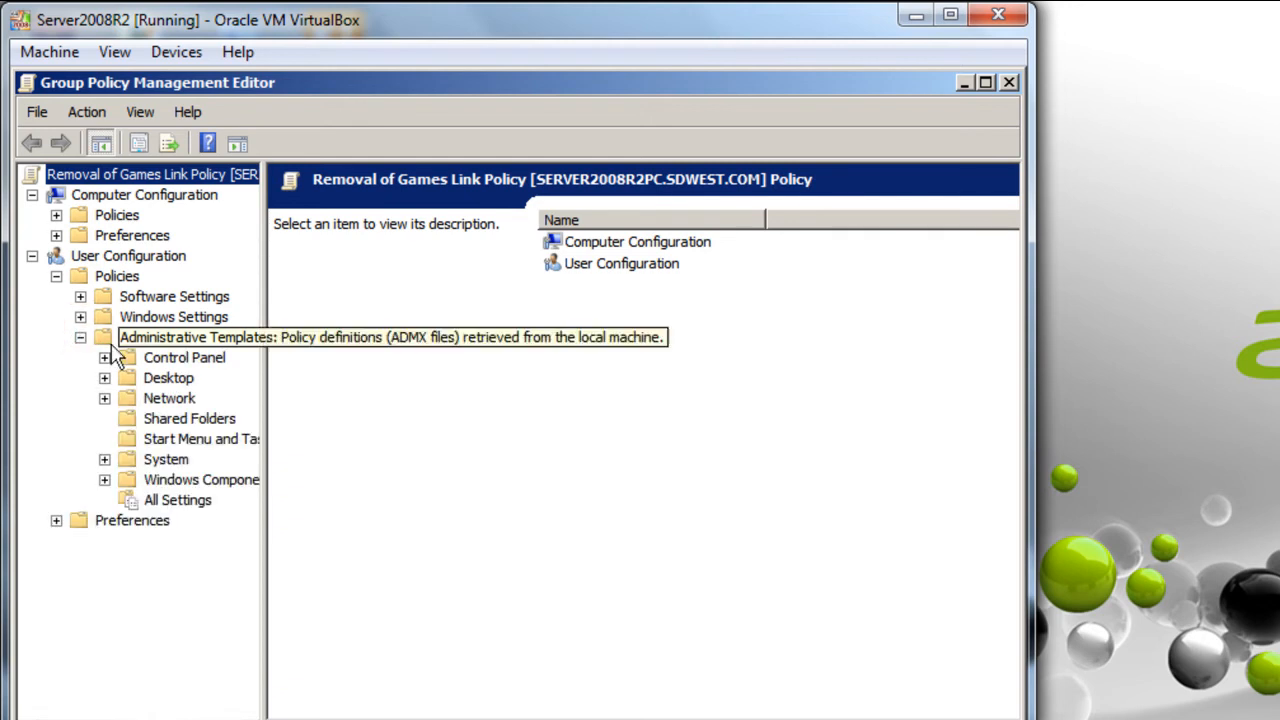
{"action": "left_click", "coordinate": [200, 441]}
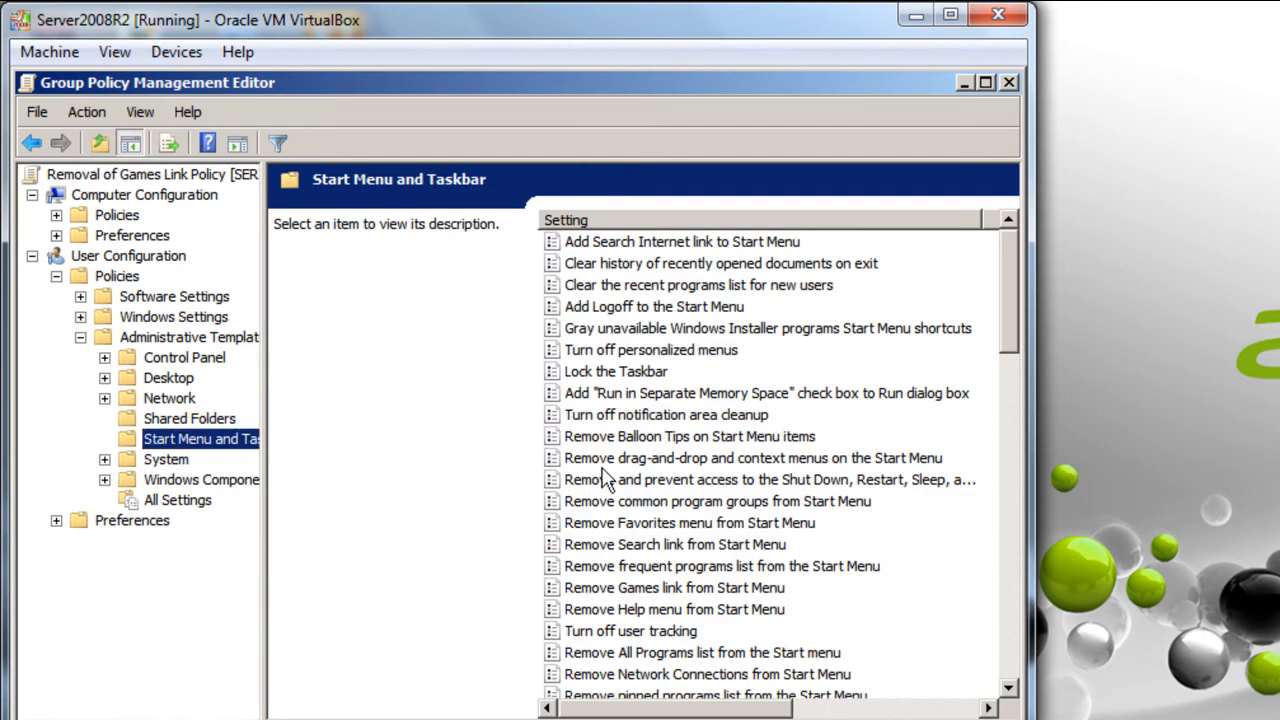
- Set the policy setting "Remove Games link from Start Menu" to Enabled and apply it
{"action": "left_click", "coordinate": [657, 588]}
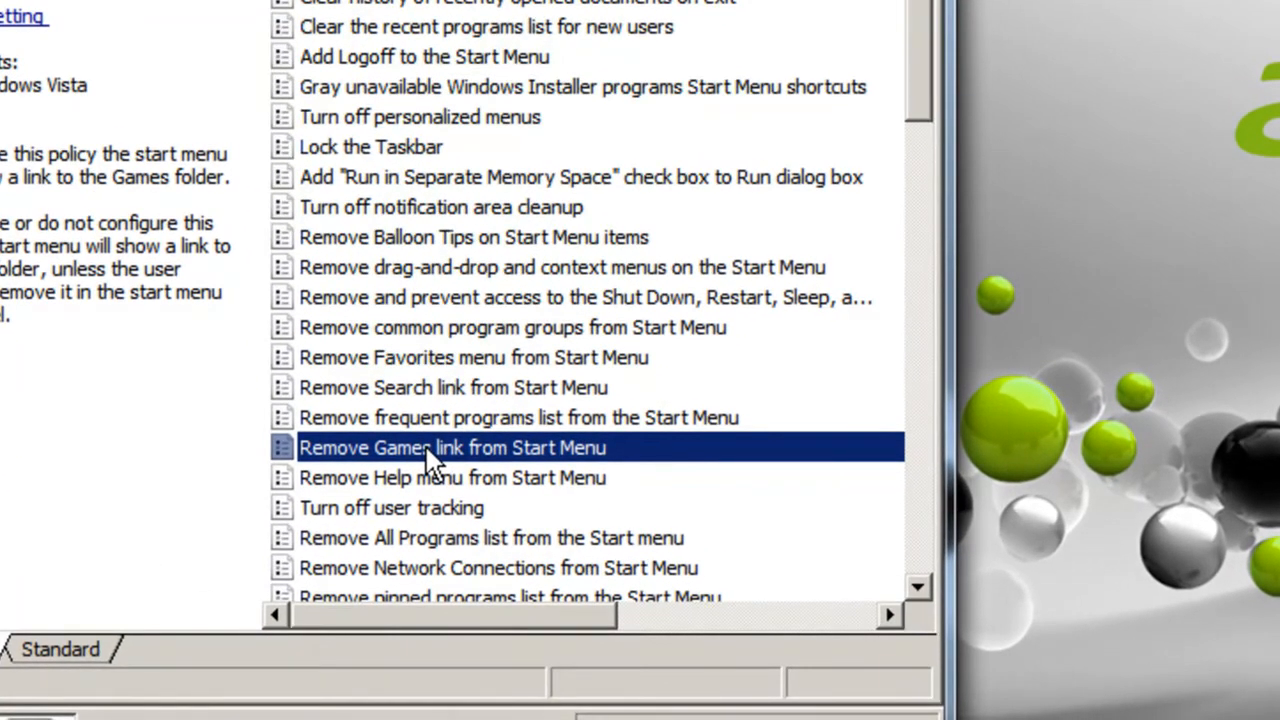
{"action": "double_click", "coordinate": [430, 452]}
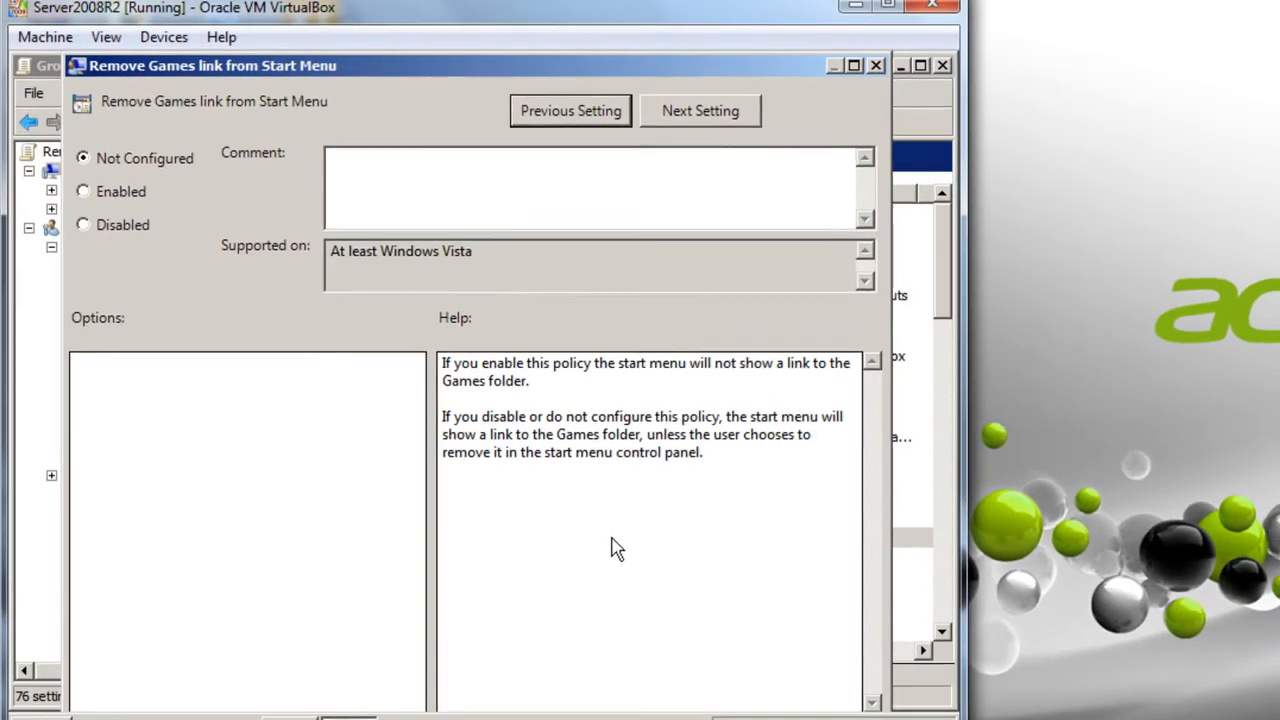
{"action": "left_click", "coordinate": [112, 199]}
{"action": "left_click", "coordinate": [462, 371]}
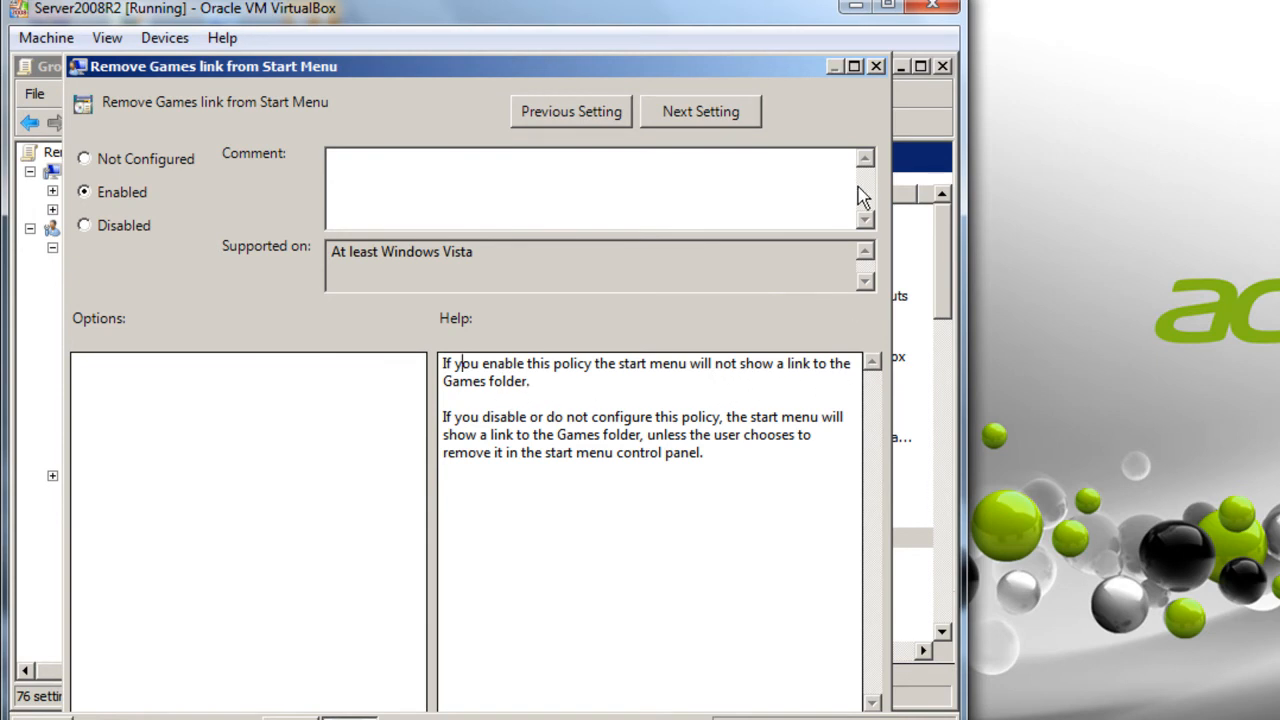
{"action": "left_click", "coordinate": [126, 192]}
{"action": "key", "text": "Return"}
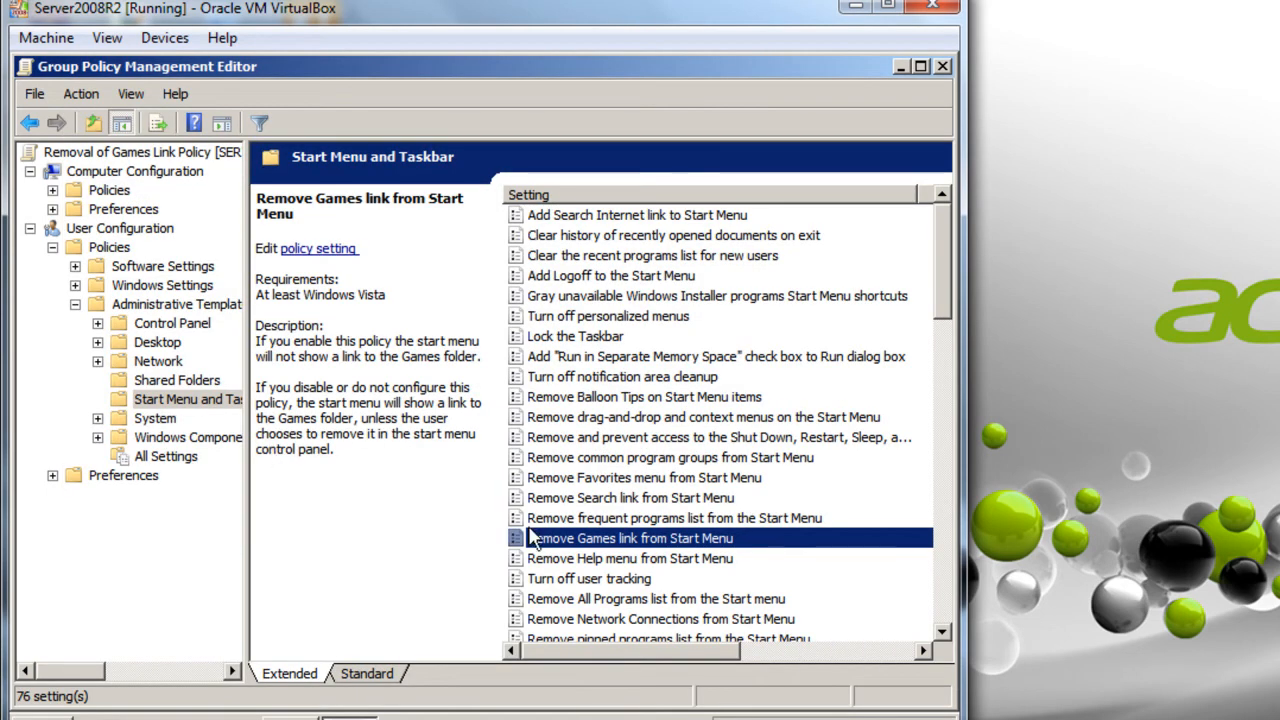
- Reopen the "Remove Games link from Start Menu" setting to check it, and close it again
{"action": "scroll", "coordinate": [677, 562], "scroll_direction": "down", "scroll_amount": 3}
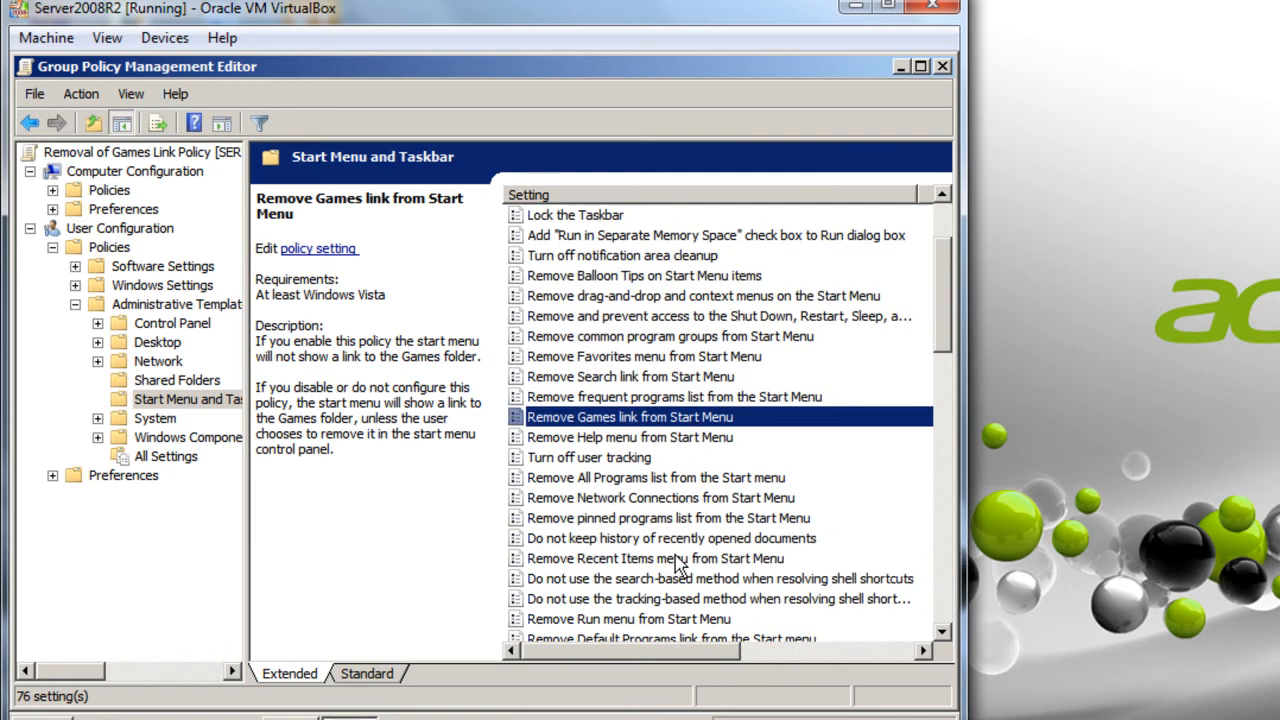
{"action": "double_click", "coordinate": [620, 357]}
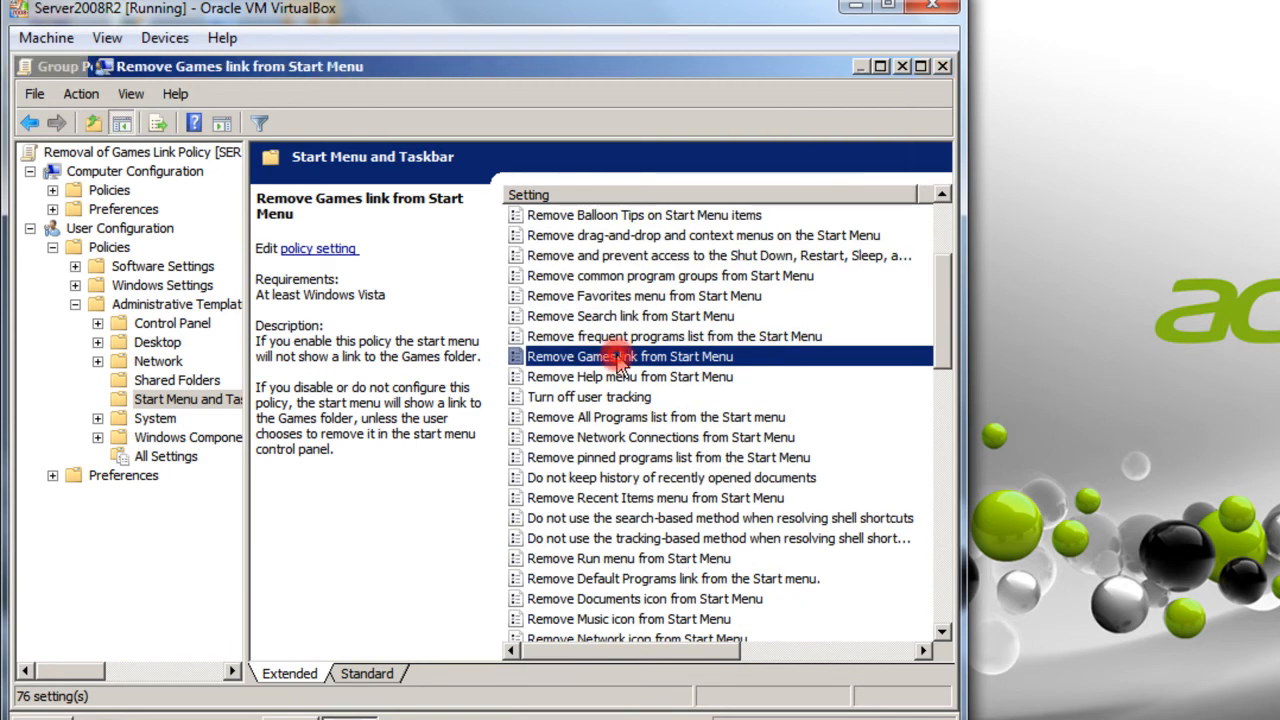
{"action": "left_click", "coordinate": [903, 66]}
{"action": "left_click", "coordinate": [895, 718]}
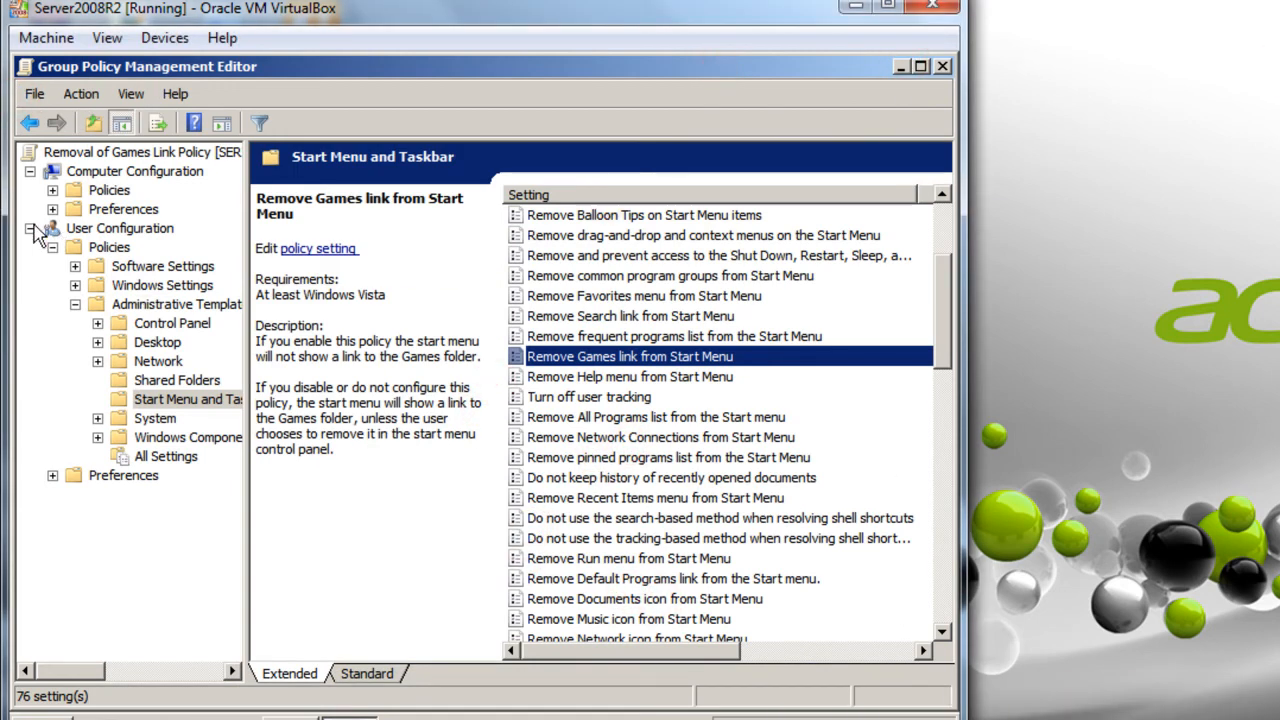
- Close the policy editor and display the scope of Removal of Games Link Policy in Group Policy Management
{"action": "left_click", "coordinate": [942, 67]}
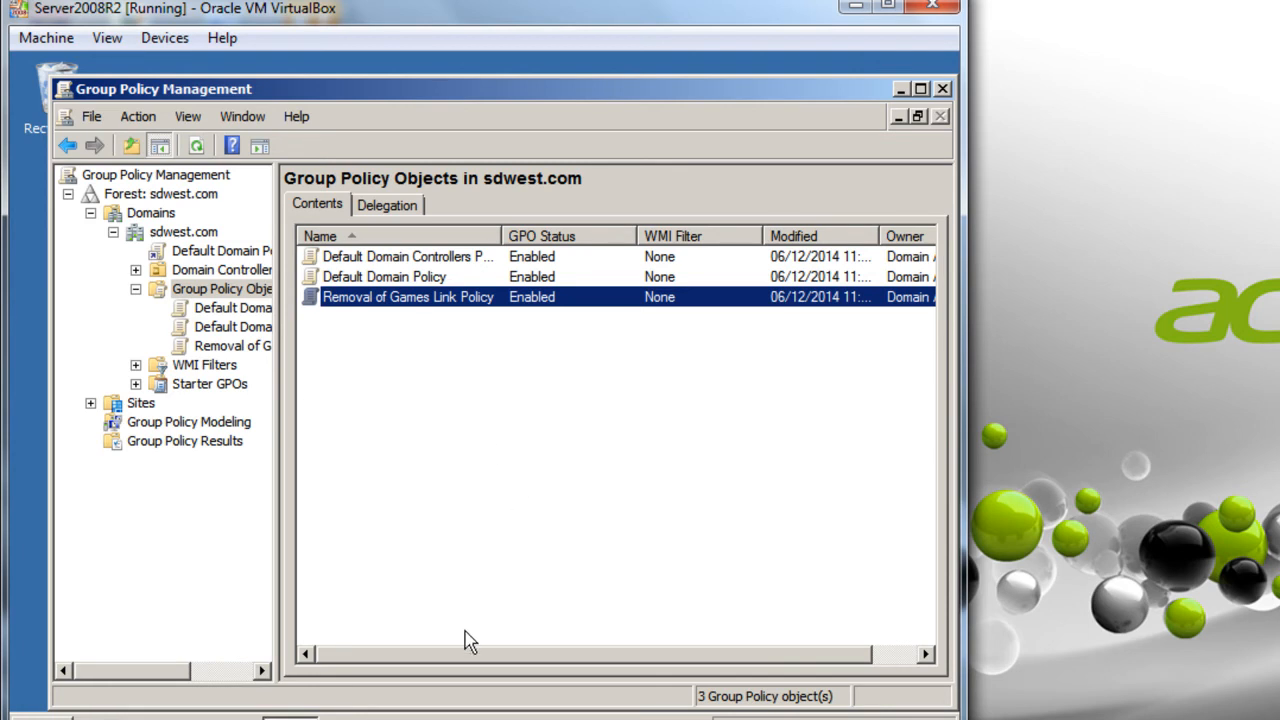
{"action": "left_click_drag", "start_coordinate": [471, 651], "coordinate": [614, 663]}
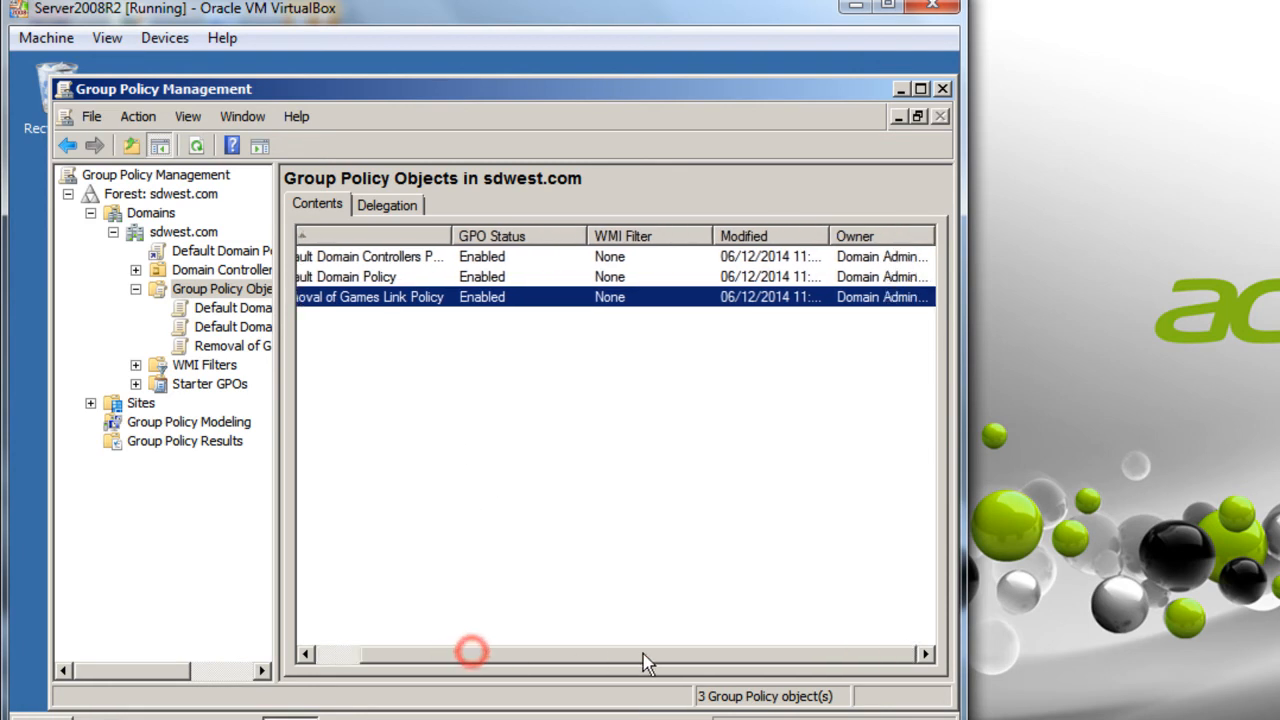
{"action": "left_click", "coordinate": [232, 345]}
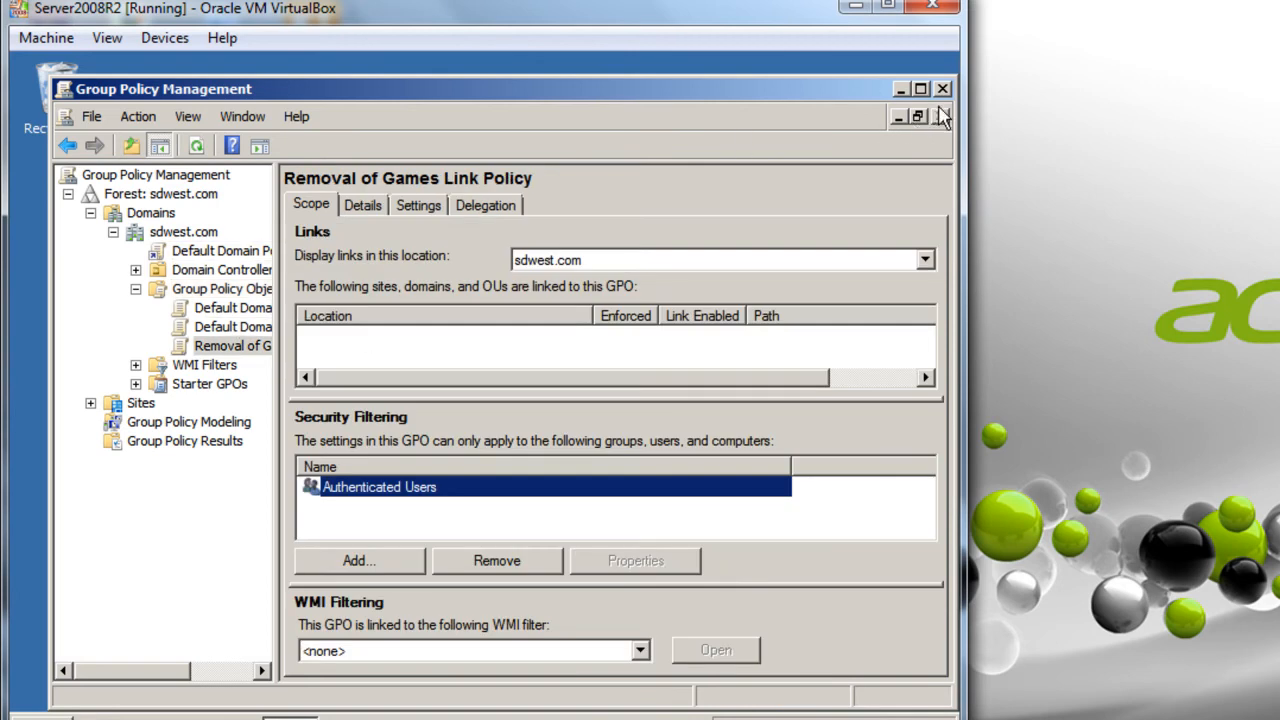
- Link the existing Removal of Games Link Policy GPO to the sdwest.com domain
{"action": "left_click", "coordinate": [181, 233]}
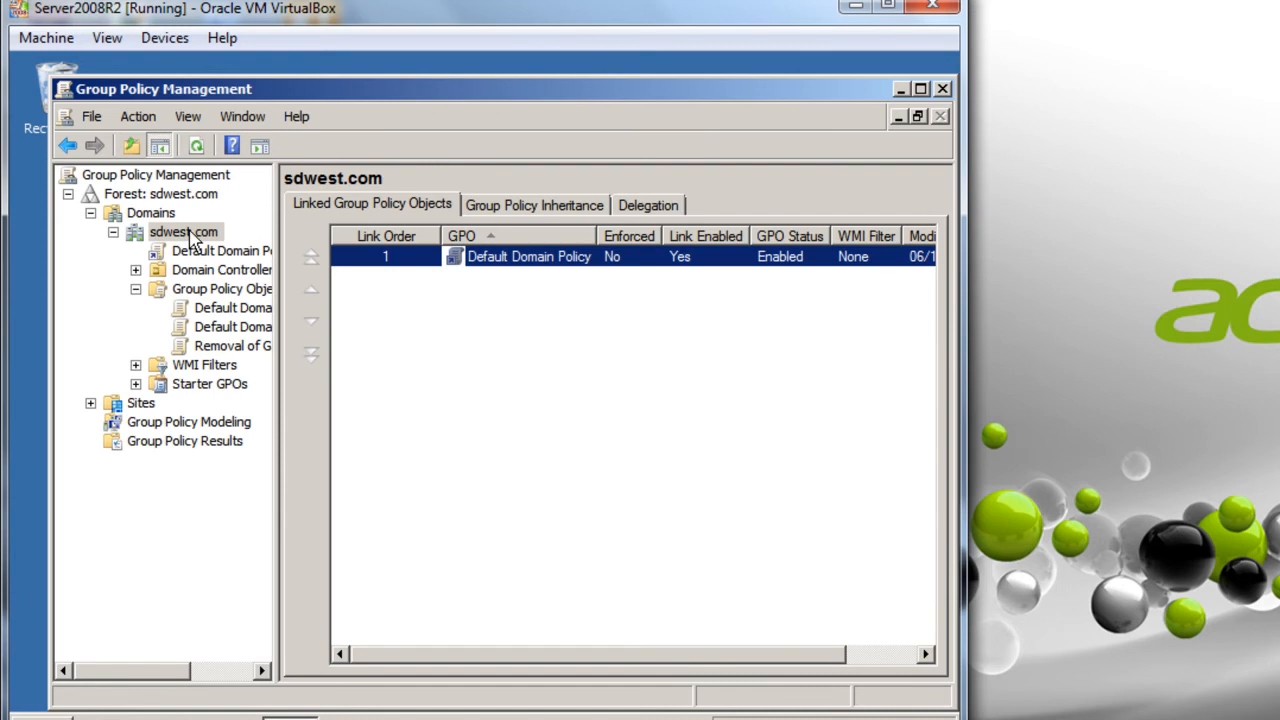
{"action": "right_click", "coordinate": [192, 240]}
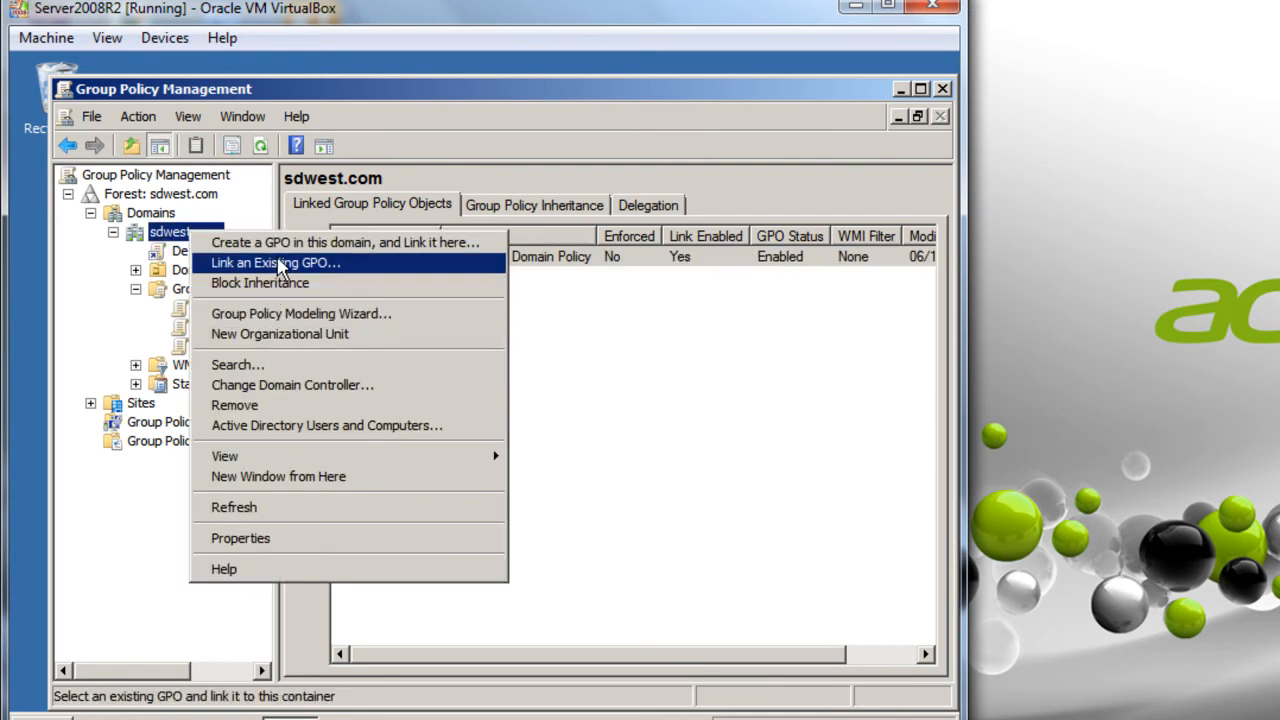
{"action": "left_click", "coordinate": [378, 264]}
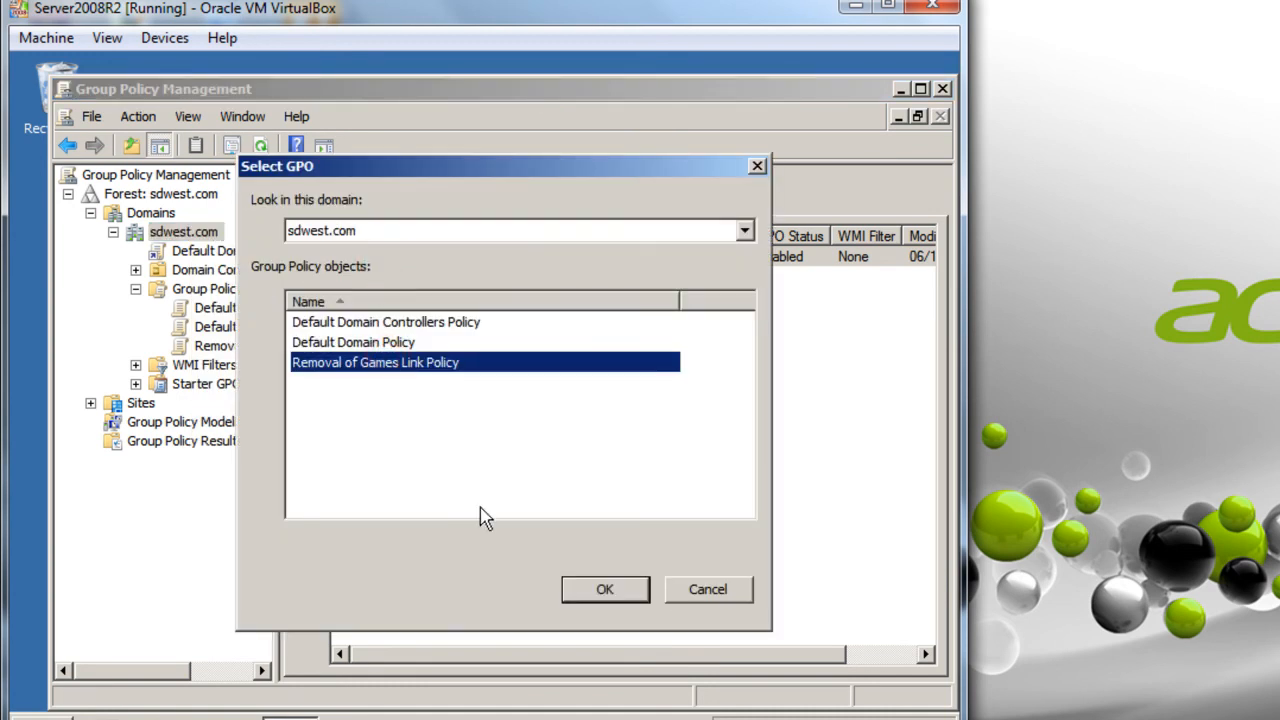
{"action": "left_click", "coordinate": [594, 592]}
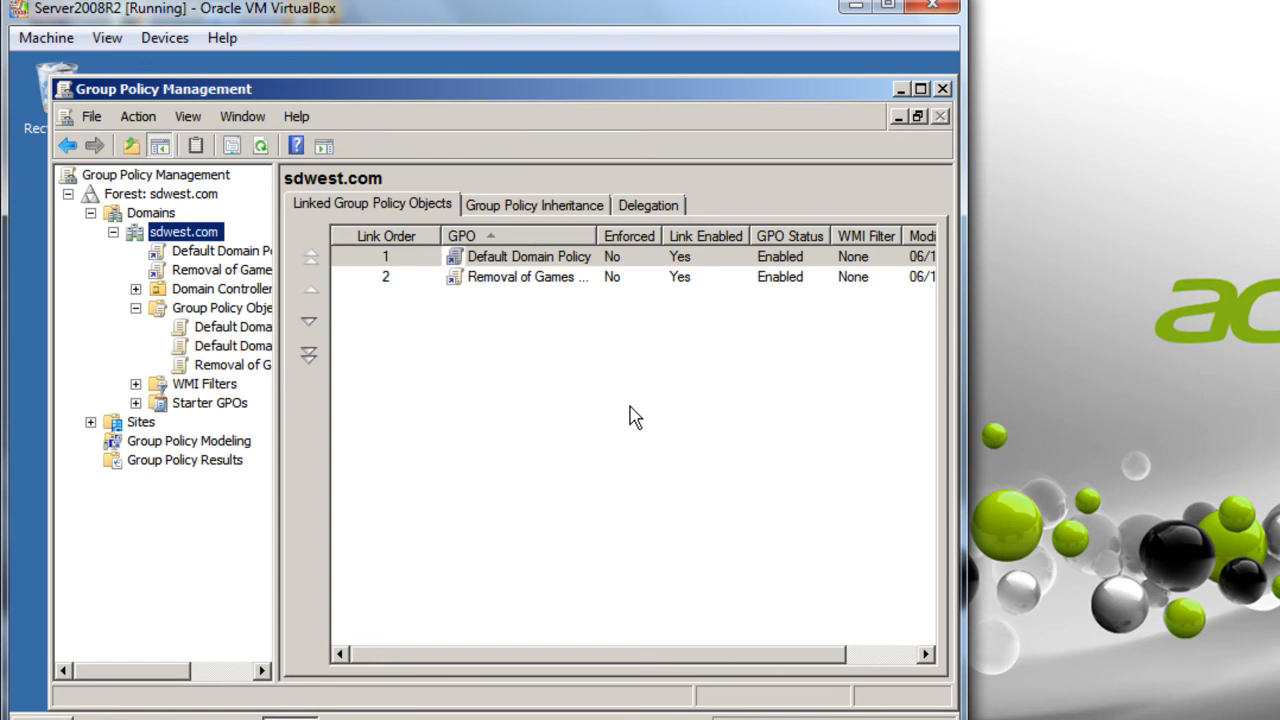
- Open the Removal of Games Link Policy link under sdwest.com and remove Authenticated Users from its security filtering
{"action": "double_click", "coordinate": [497, 287]}
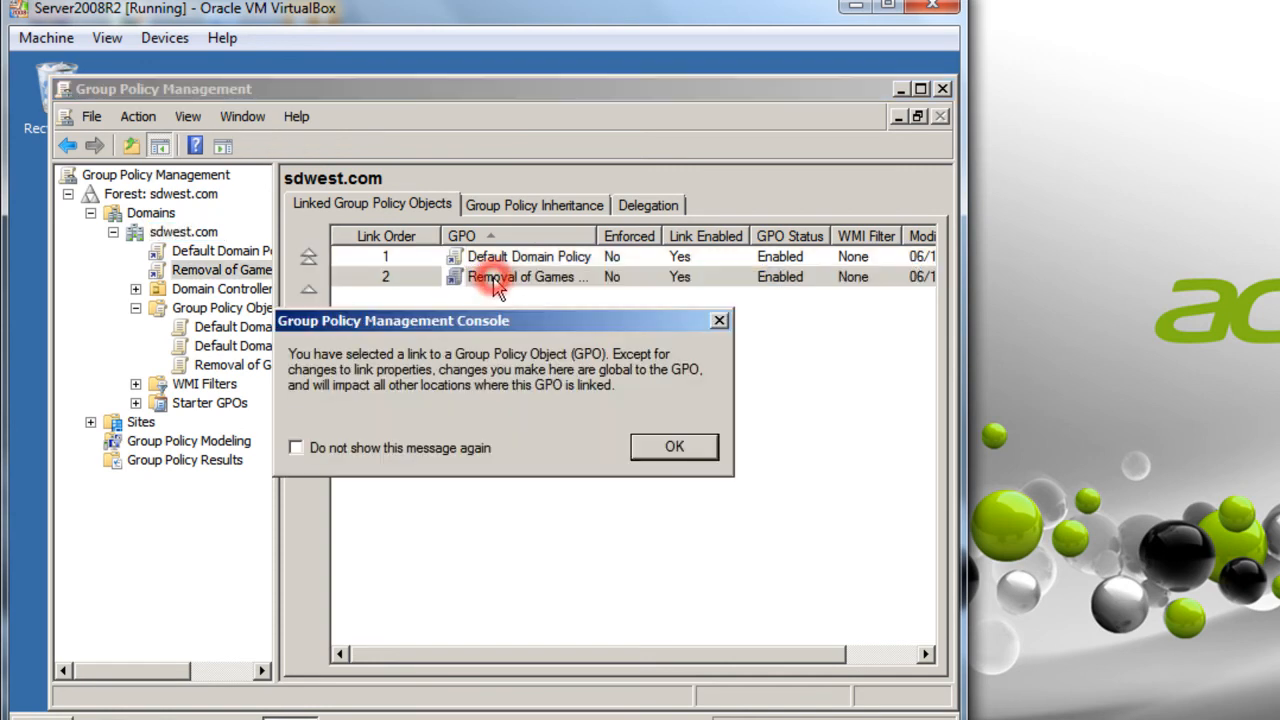
{"action": "left_click", "coordinate": [672, 450]}
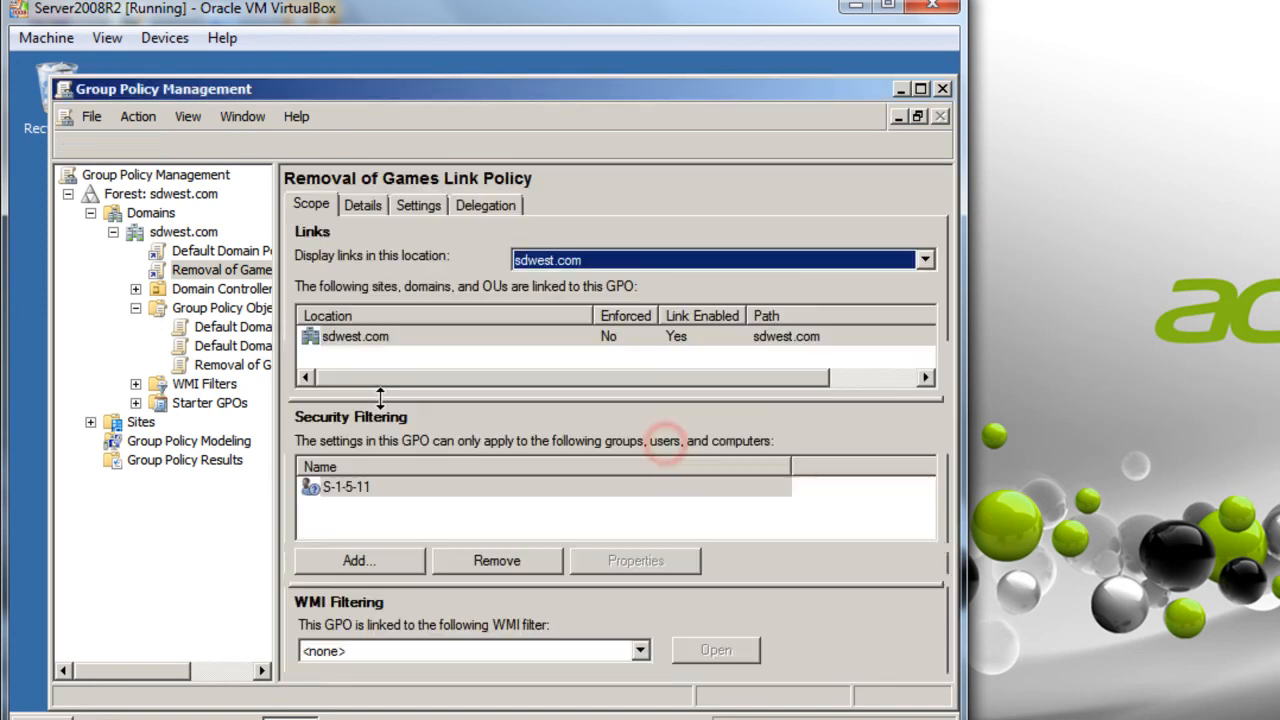
{"action": "left_click", "coordinate": [381, 490]}
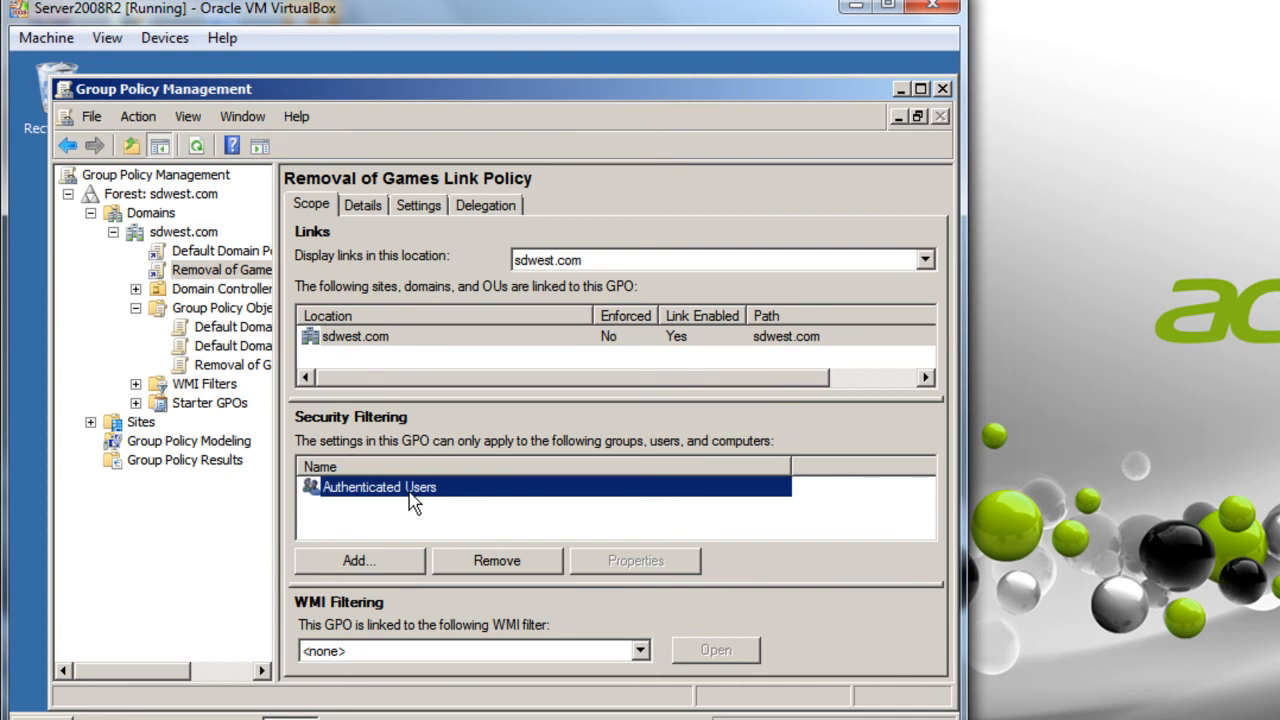
{"action": "left_click", "coordinate": [474, 560]}
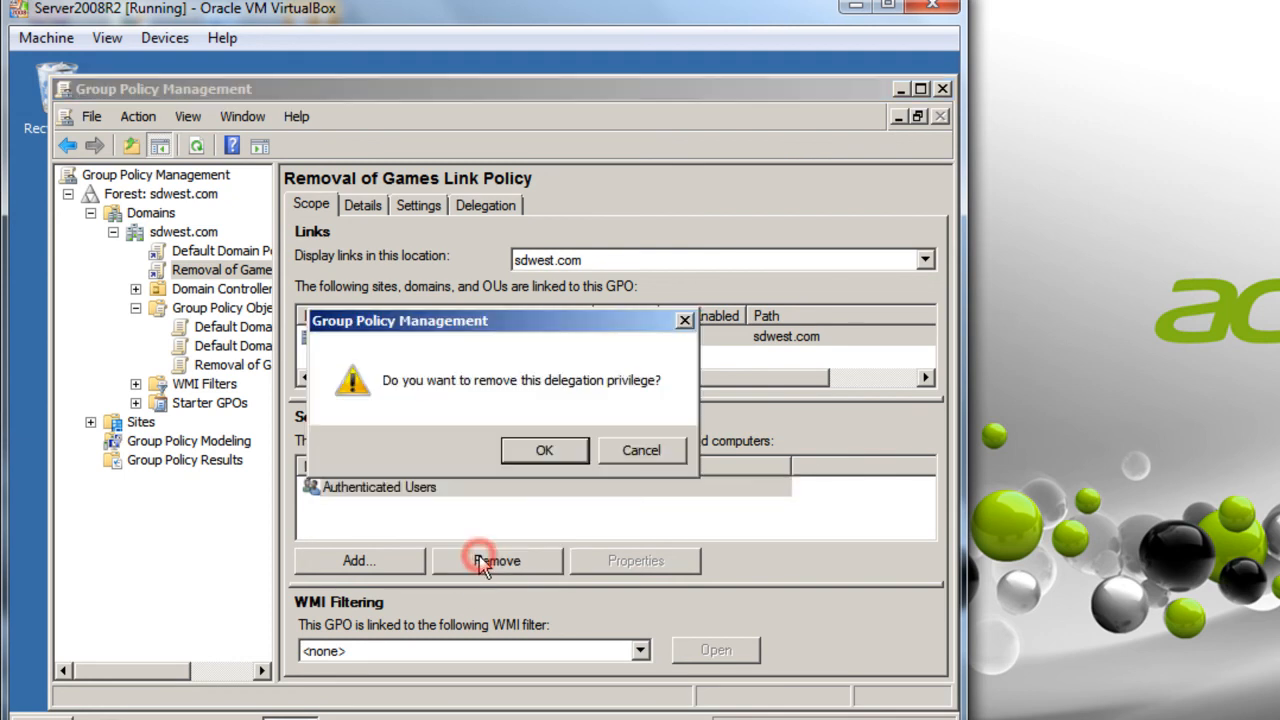
{"action": "left_click", "coordinate": [563, 452]}
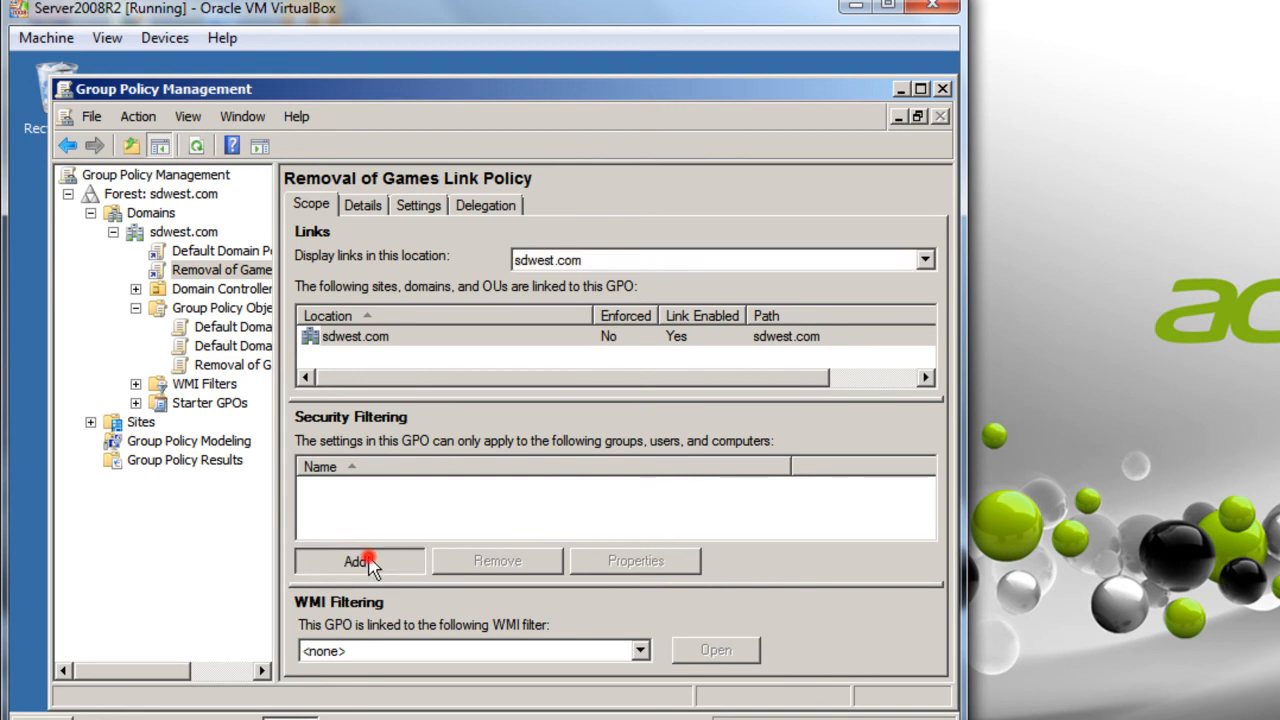
- Try to add the Vista computer to the security filtering, checking the object names "vistapc" and "vista"
{"action": "left_click", "coordinate": [370, 563]}
{"action": "left_click", "coordinate": [414, 446]}
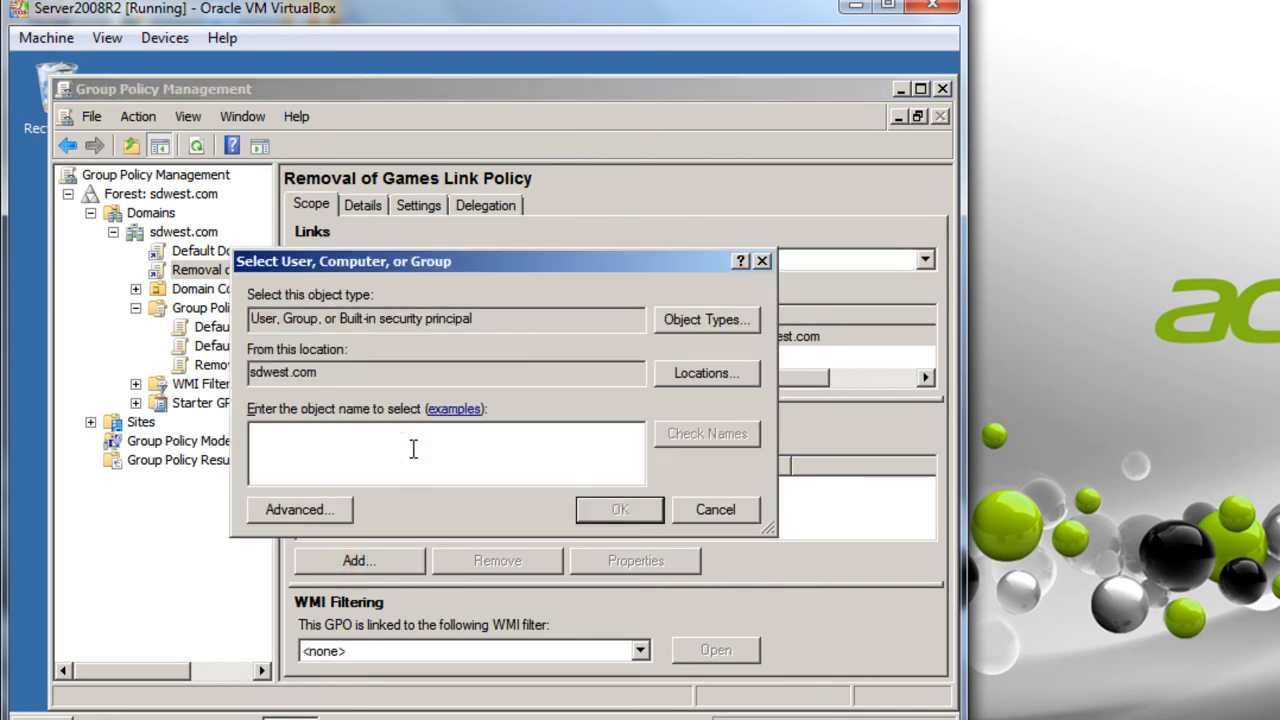
{"action": "type", "text": "vistapc"}
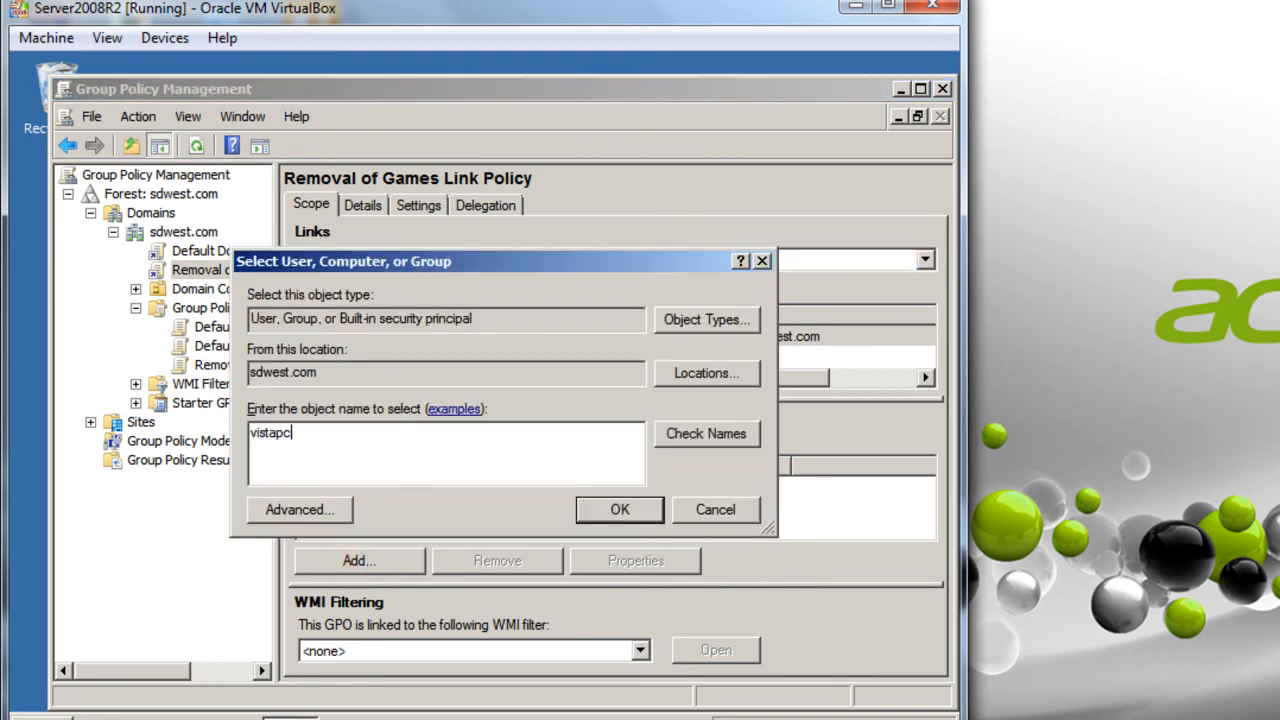
{"action": "left_click", "coordinate": [690, 434]}
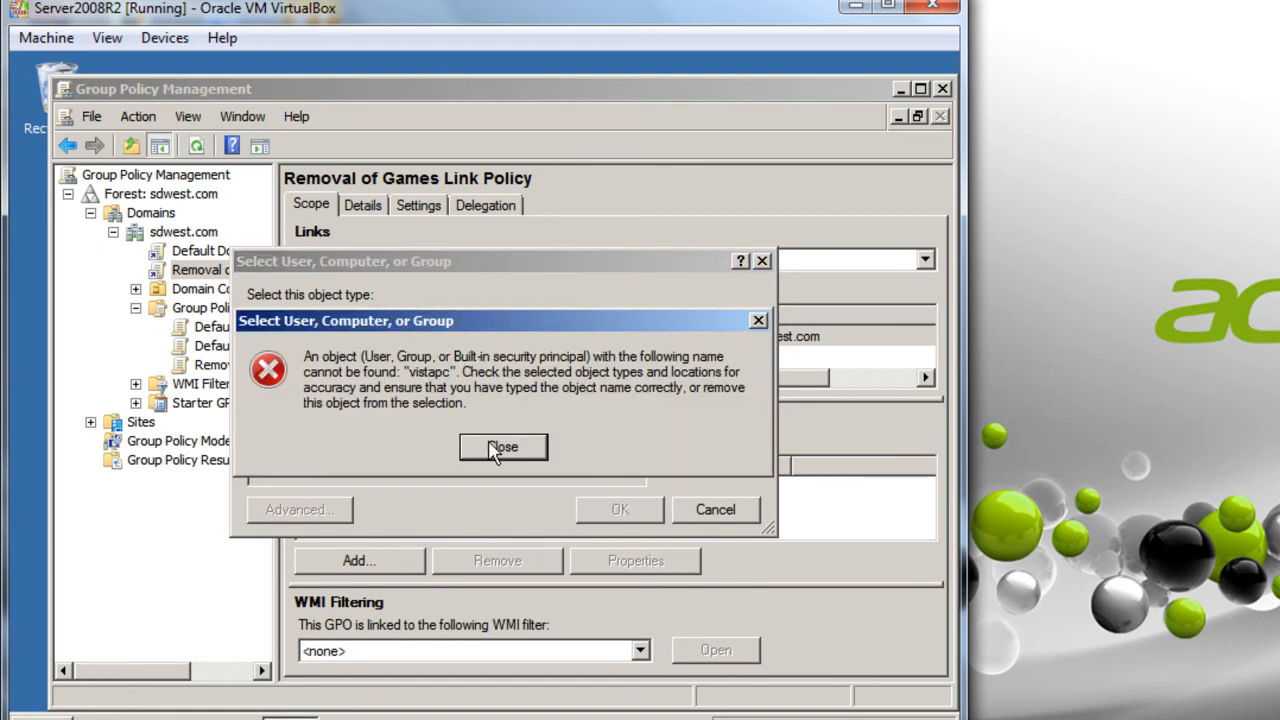
{"action": "left_click", "coordinate": [495, 449]}
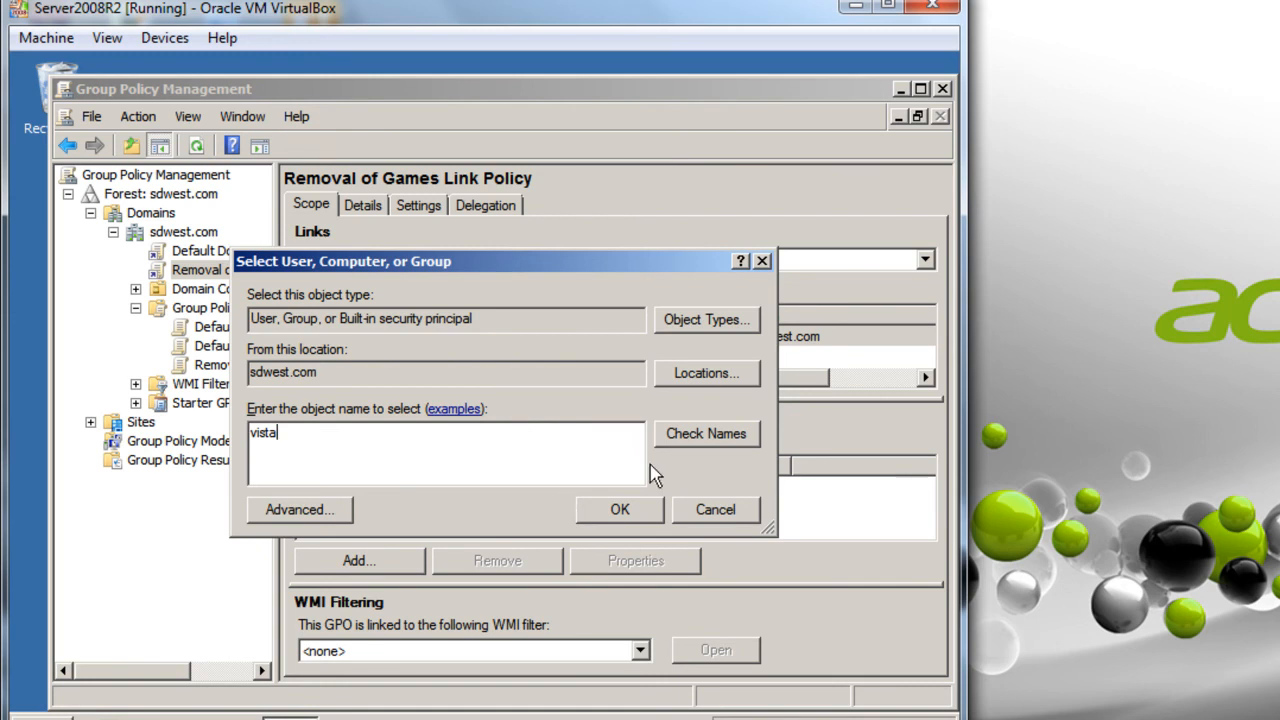
{"action": "left_click", "coordinate": [689, 440]}
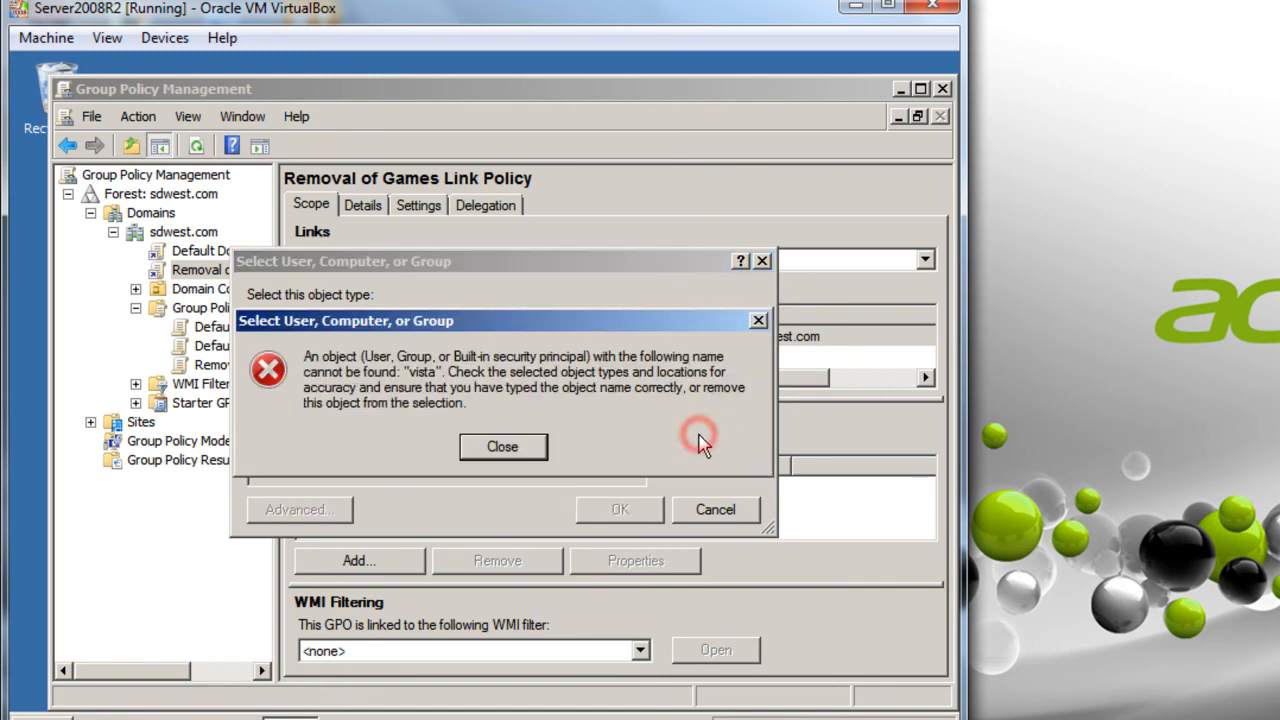
{"action": "left_click", "coordinate": [500, 450]}
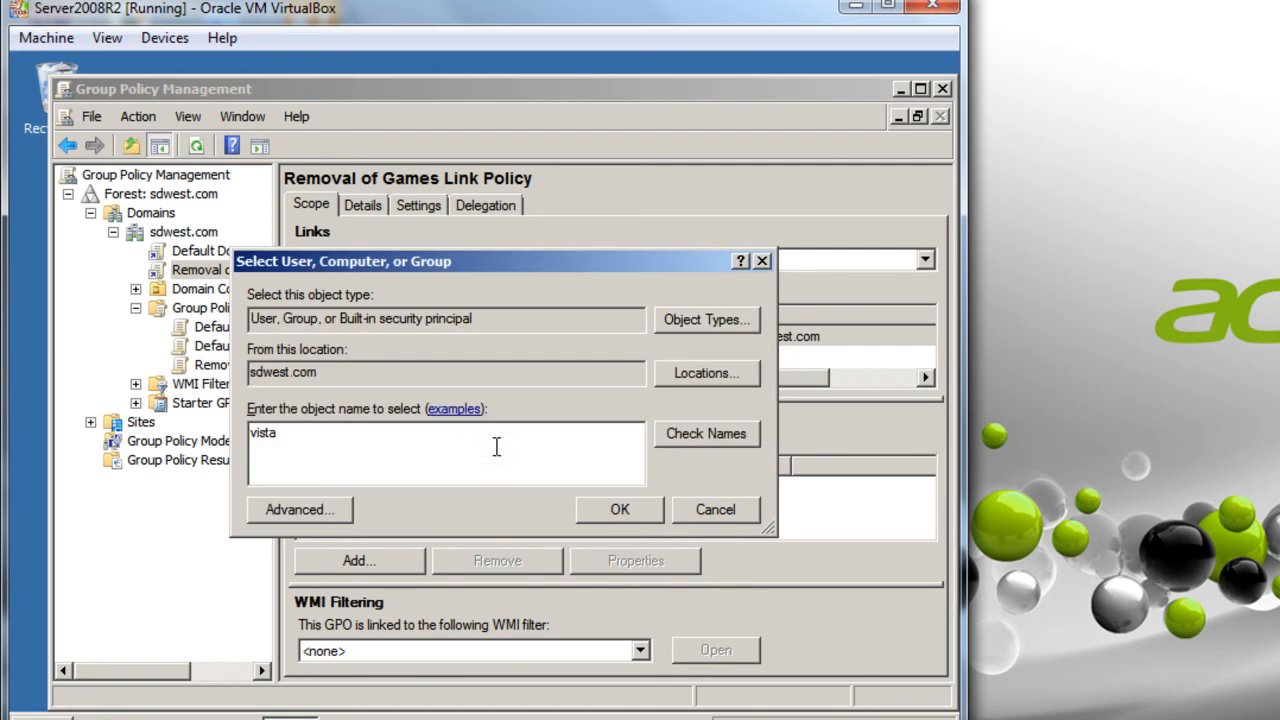
- Replace the object name to select with Authenticated Users and resolve it
{"action": "left_click_drag", "start_coordinate": [282, 432], "coordinate": [243, 432]}
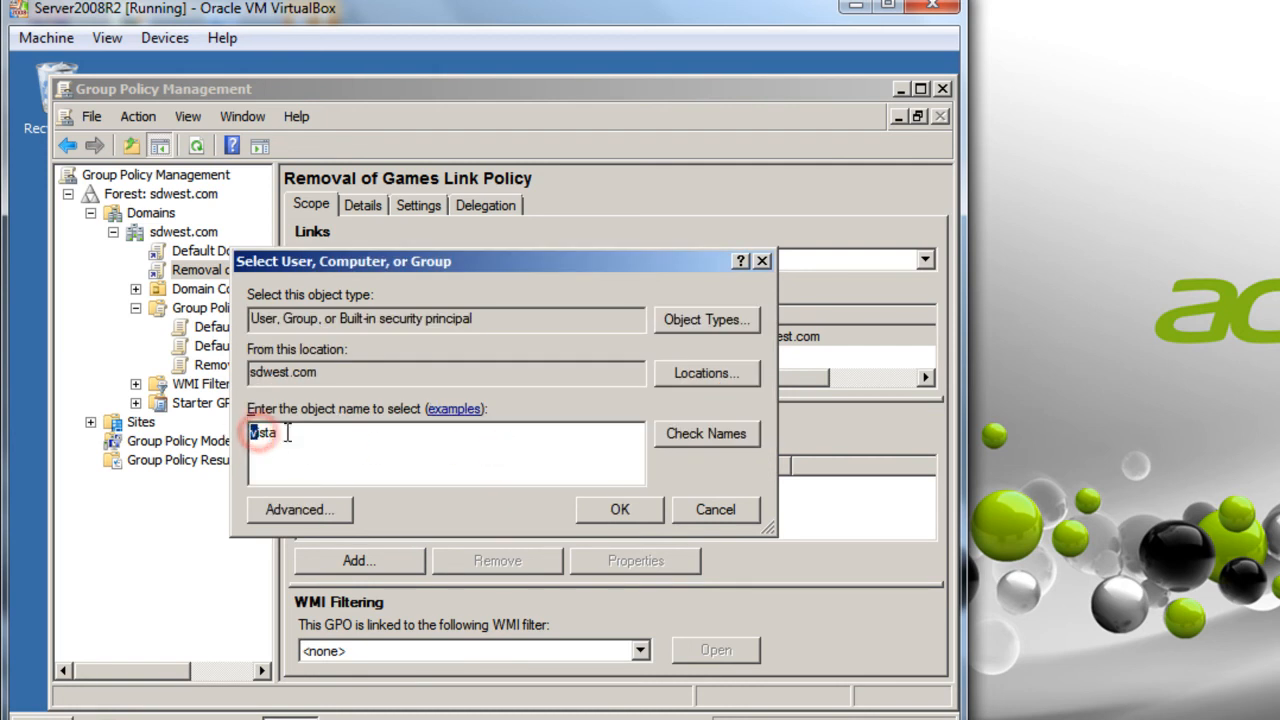
{"action": "type", "text": "authentica"}
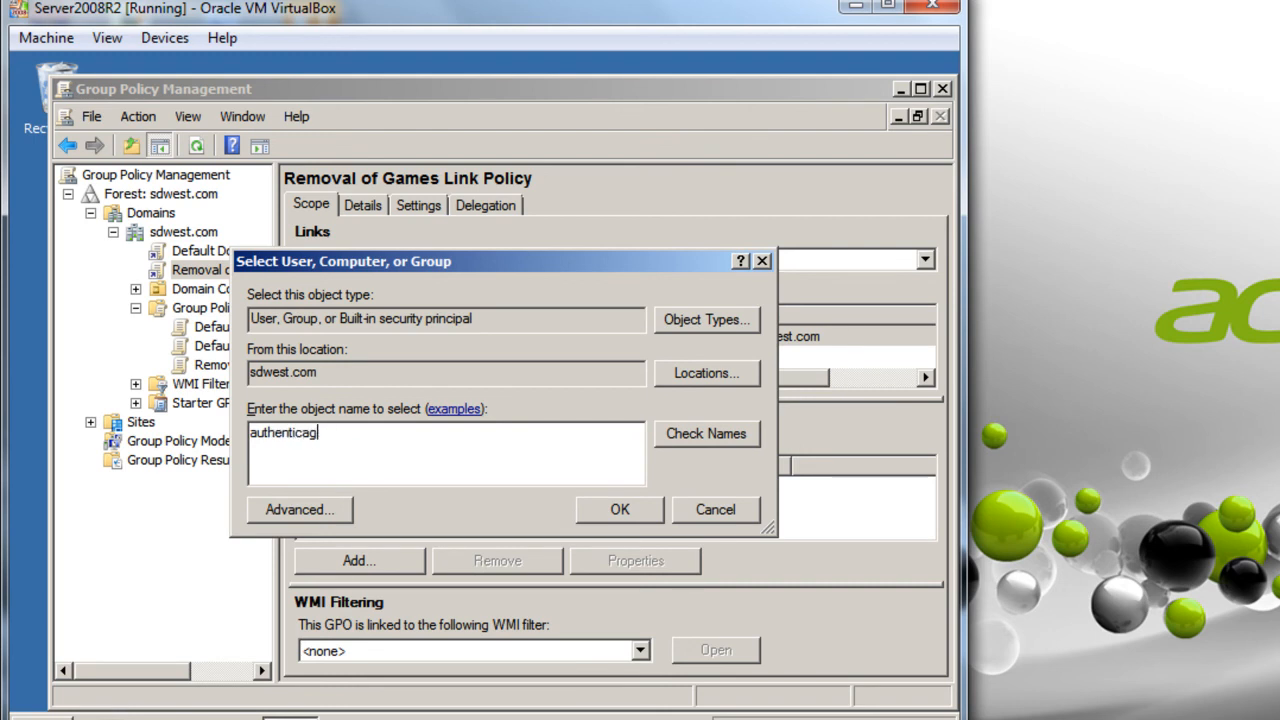
{"action": "left_click", "coordinate": [697, 441]}
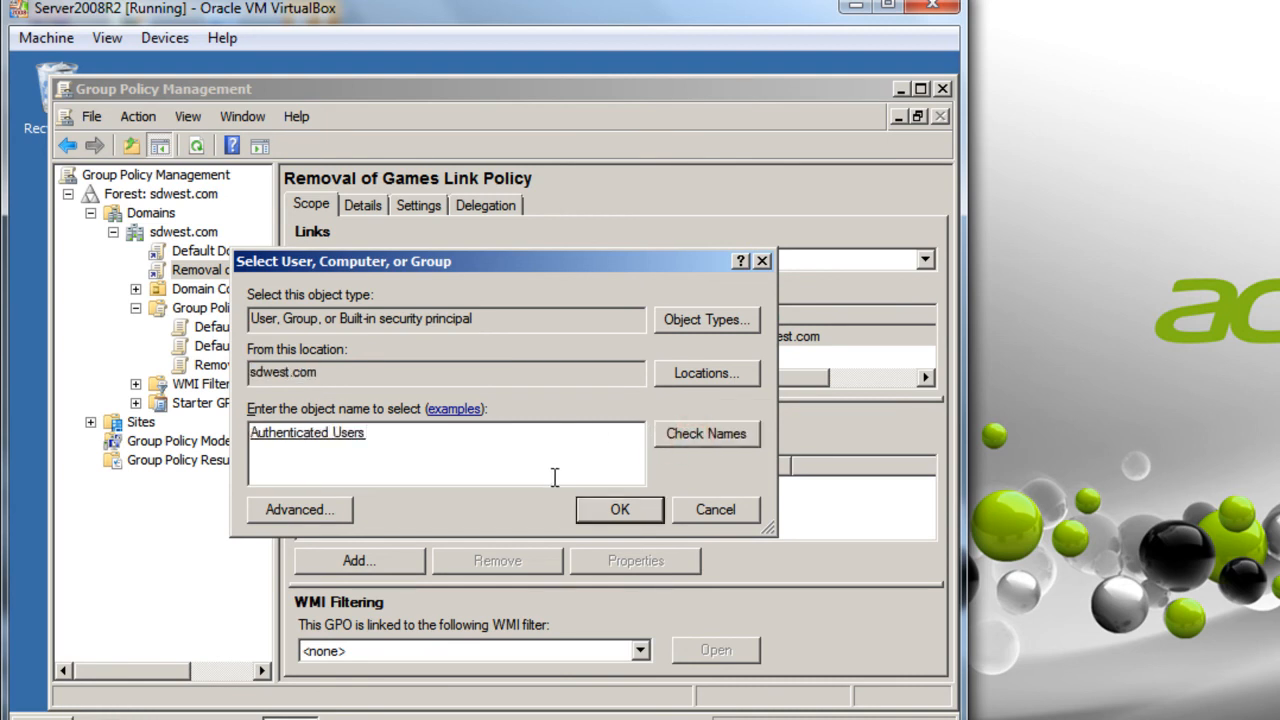
- Enter "domain" as a further object name, check it, and pick Domain Users from the matching names
{"action": "type", "text": "domain"}
{"action": "left_click", "coordinate": [726, 434]}
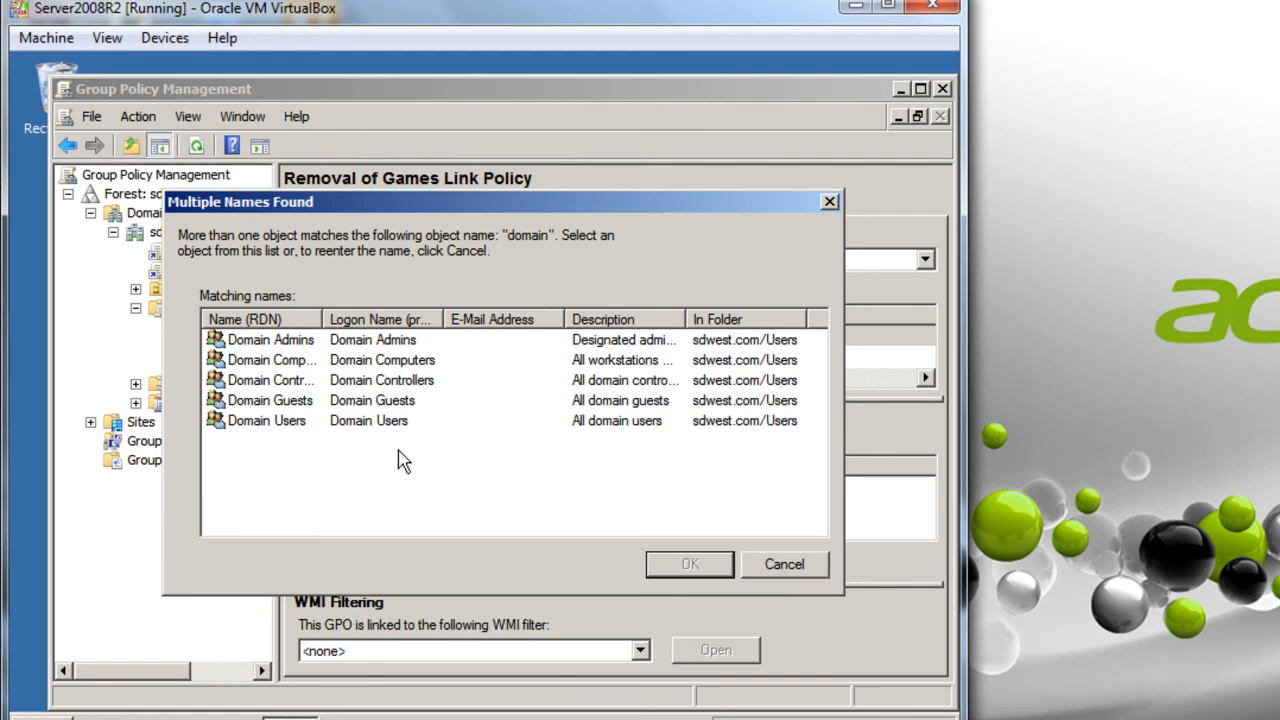
{"action": "left_click", "coordinate": [323, 424]}
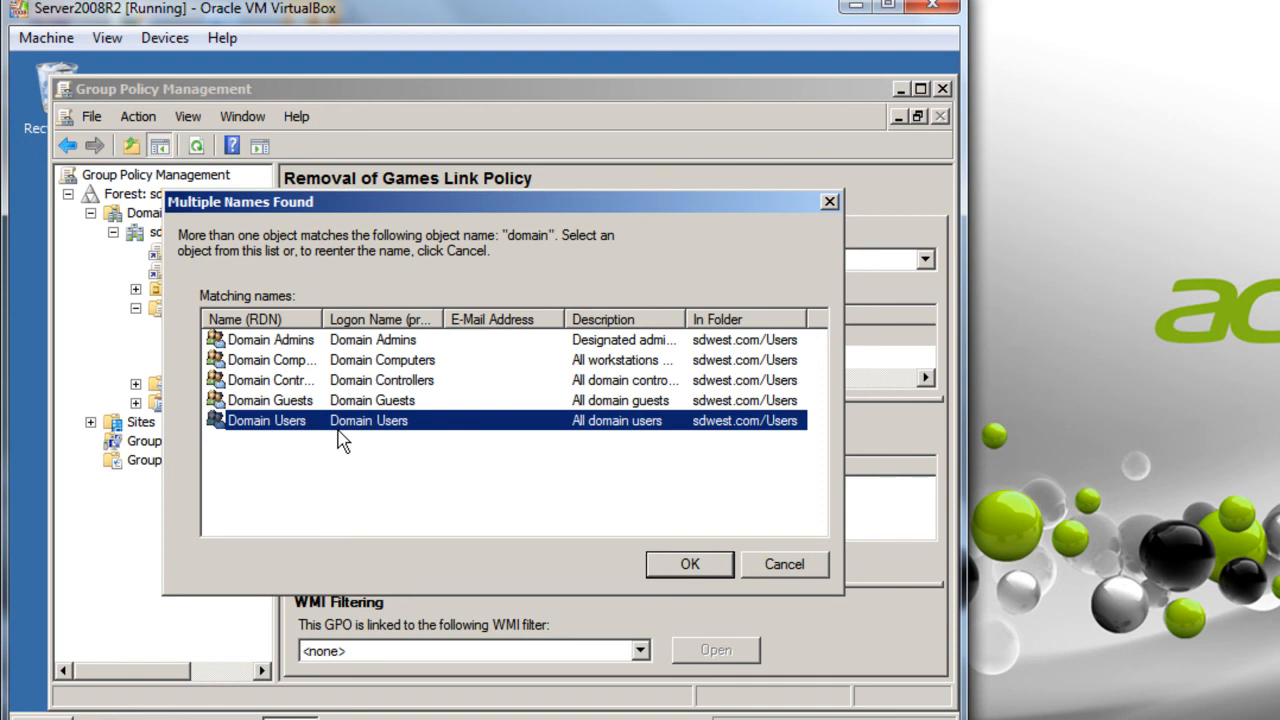
{"action": "left_click", "coordinate": [672, 566]}
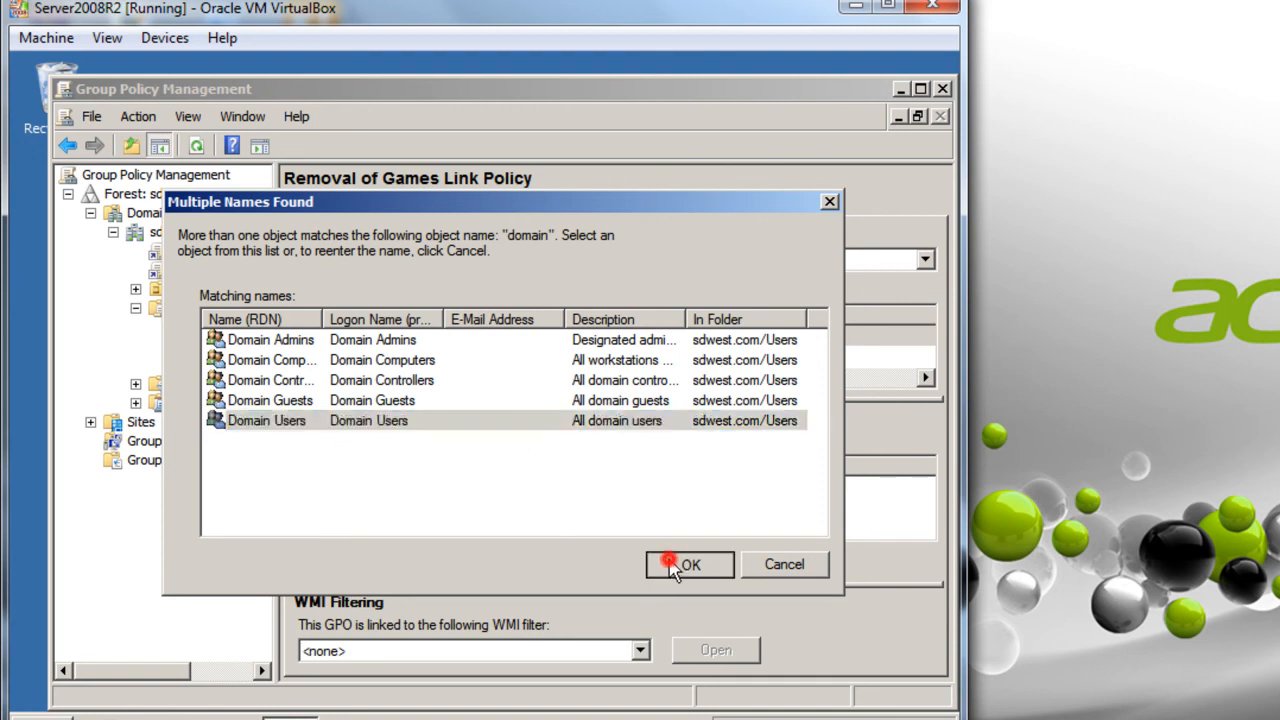
- Try to resolve "pc" as an additional object name after Domain Users
{"action": "type", "text": ";pc"}
{"action": "left_click", "coordinate": [716, 436]}
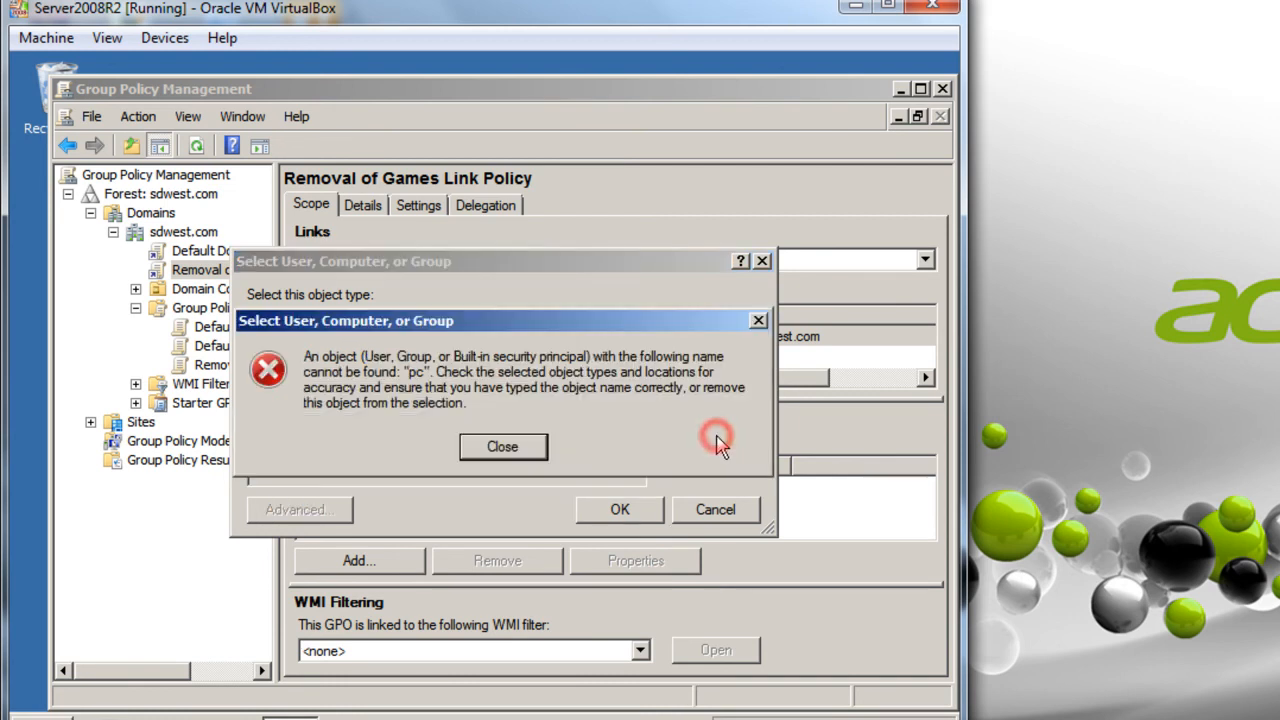
{"action": "left_click", "coordinate": [503, 446]}
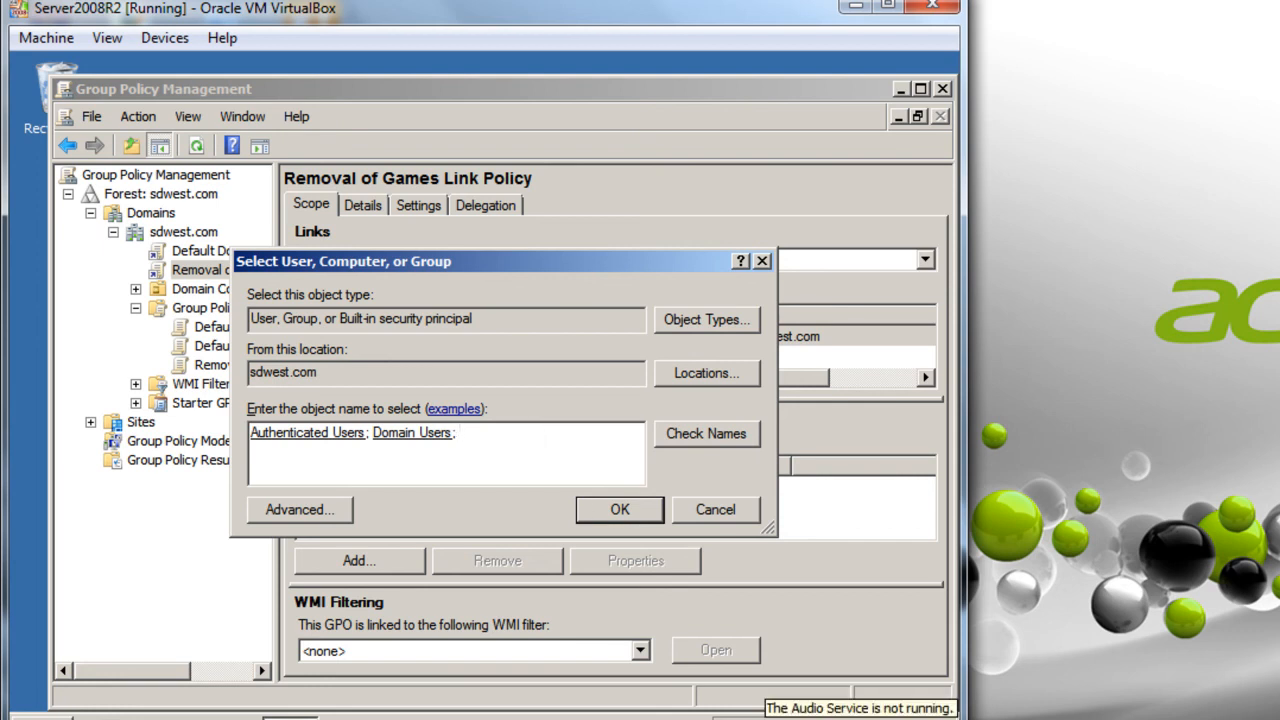
{"action": "left_click", "coordinate": [860, 718]}
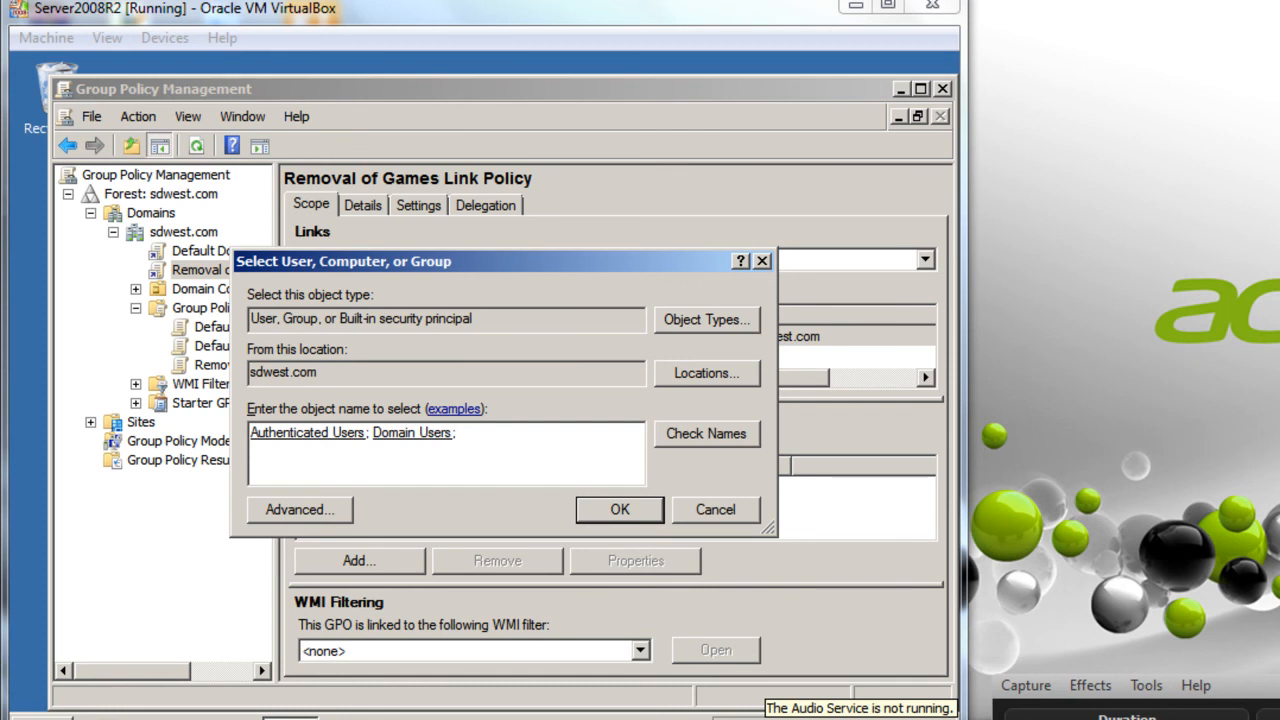
{"action": "left_click", "coordinate": [479, 703]}
- Remove Authenticated Users from the object names and add only Domain Users to the GPO's security filtering
{"action": "left_click", "coordinate": [617, 511]}
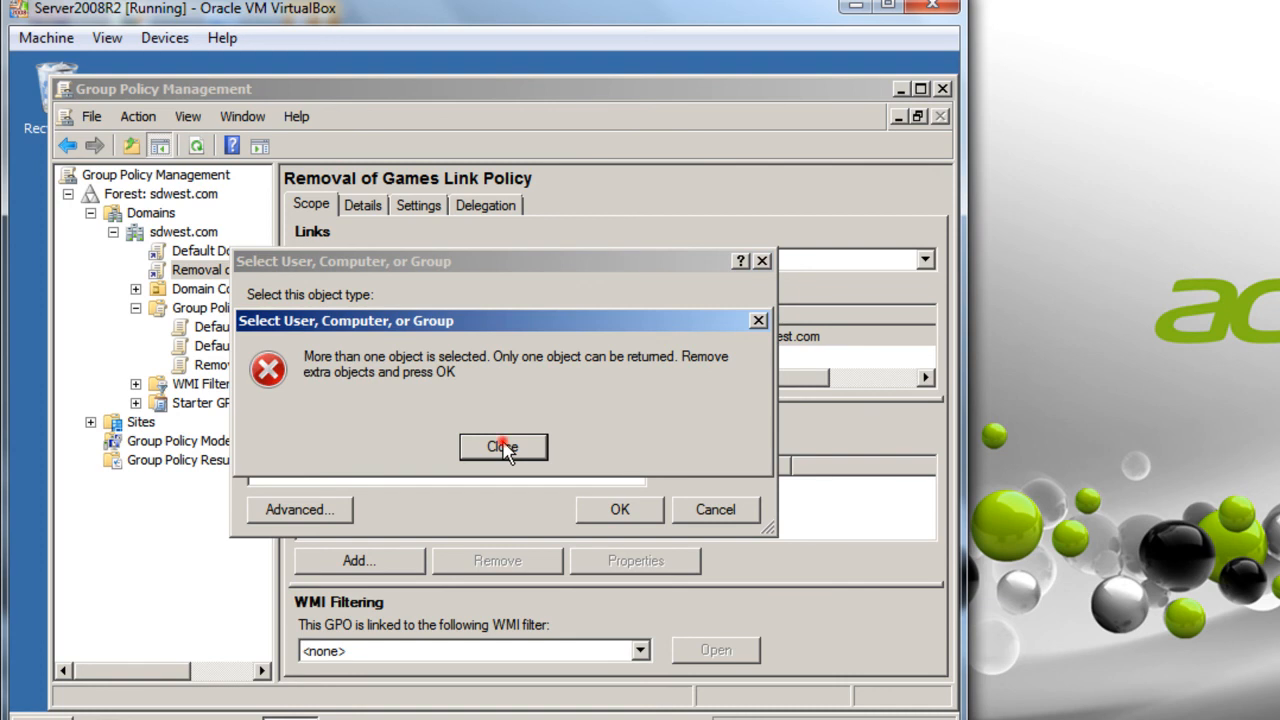
{"action": "left_click", "coordinate": [503, 447]}
{"action": "double_click", "coordinate": [332, 432]}
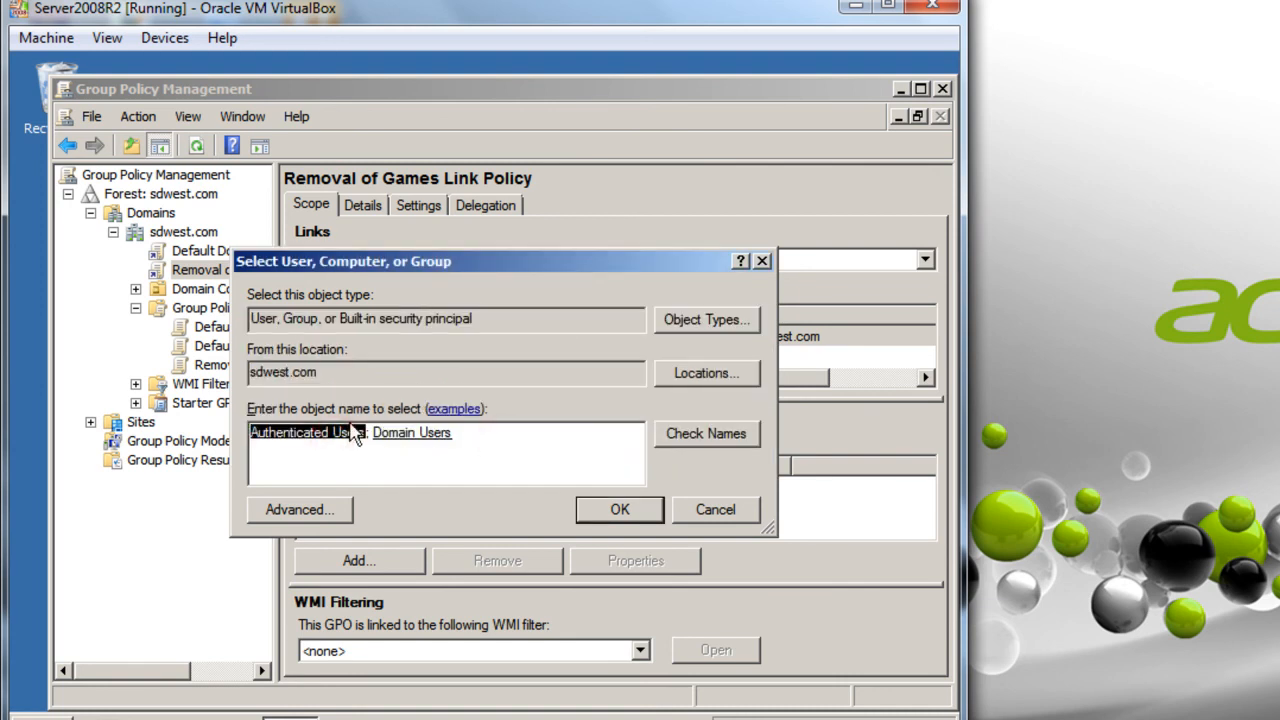
{"action": "key", "text": "Delete"}
{"action": "key", "text": "Delete"}
{"action": "key", "text": "Delete"}
{"action": "key", "text": "Delete"}
{"action": "left_click", "coordinate": [619, 512]}
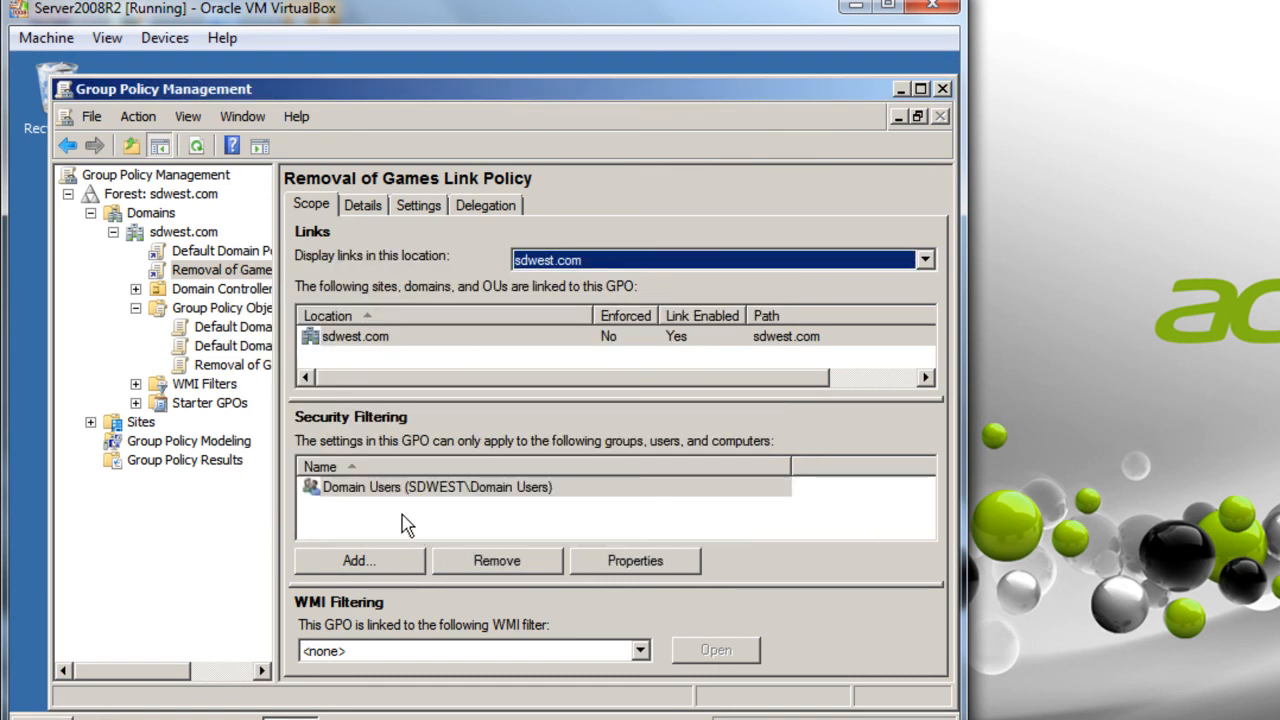
- Close Group Policy Management, switch to the WindowsVista virtual machine and restart it
{"action": "left_click", "coordinate": [366, 489]}
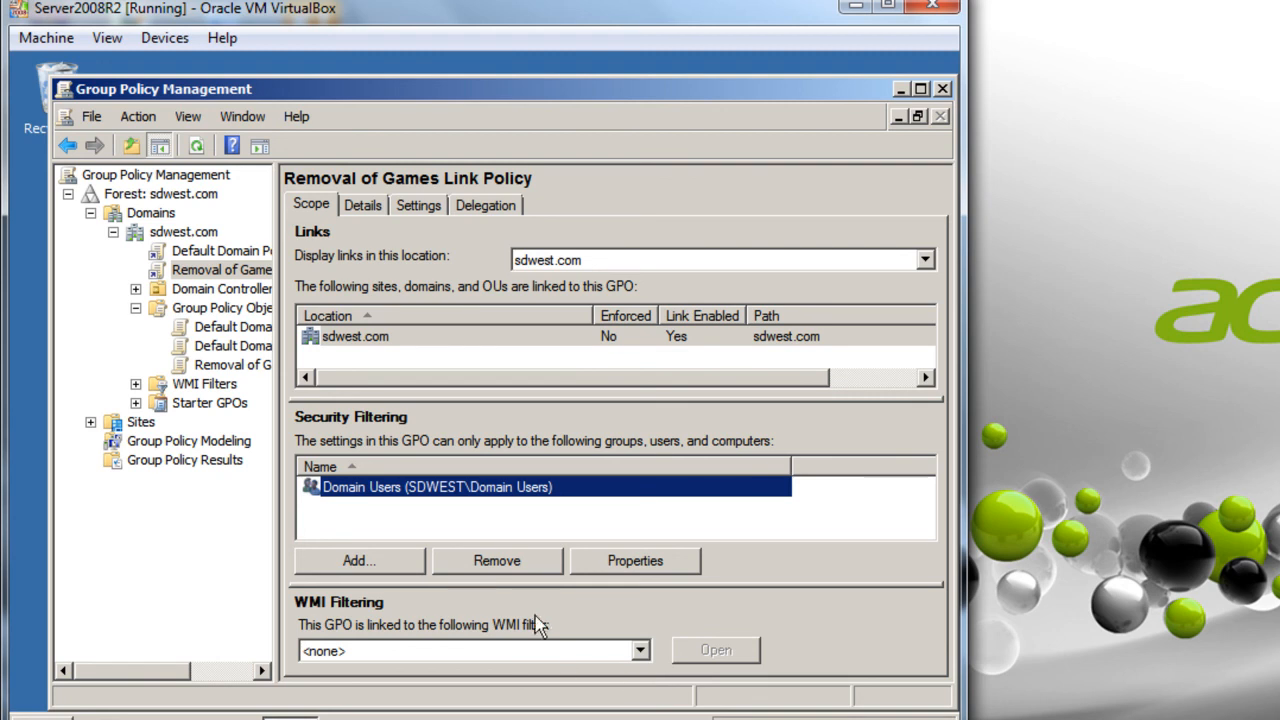
{"action": "left_click", "coordinate": [942, 90]}
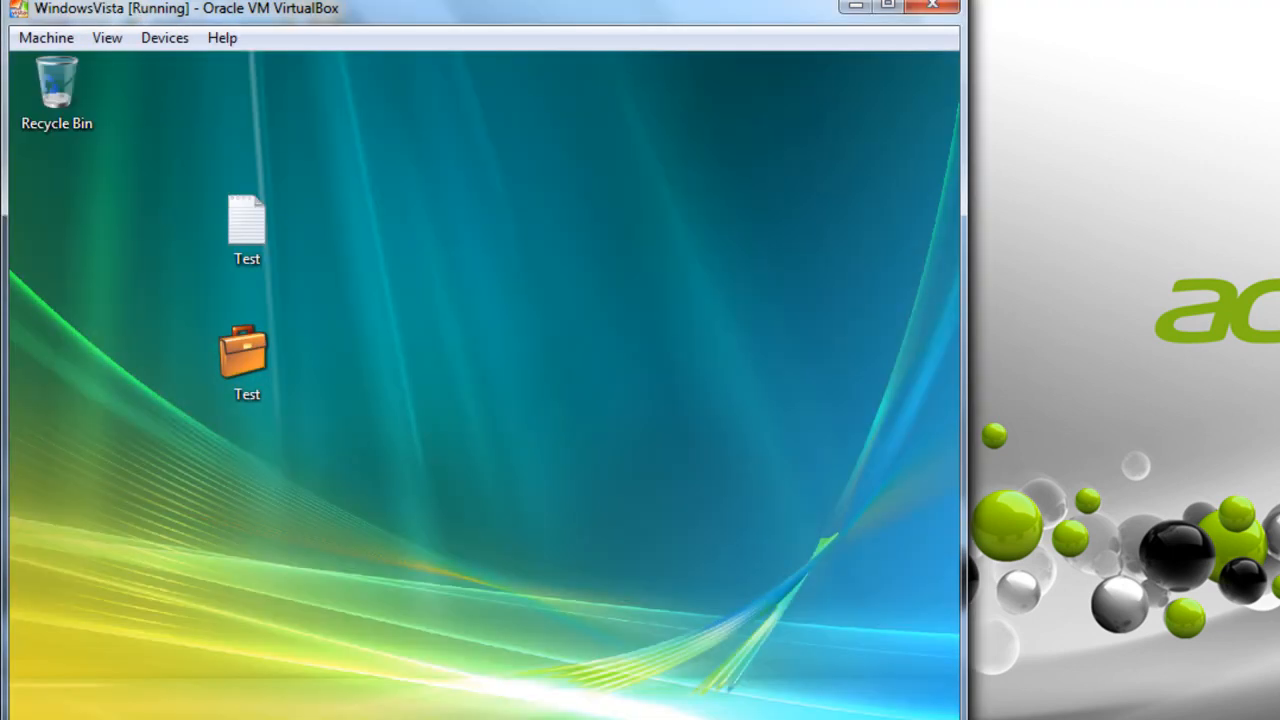
{"action": "key", "text": "super"}
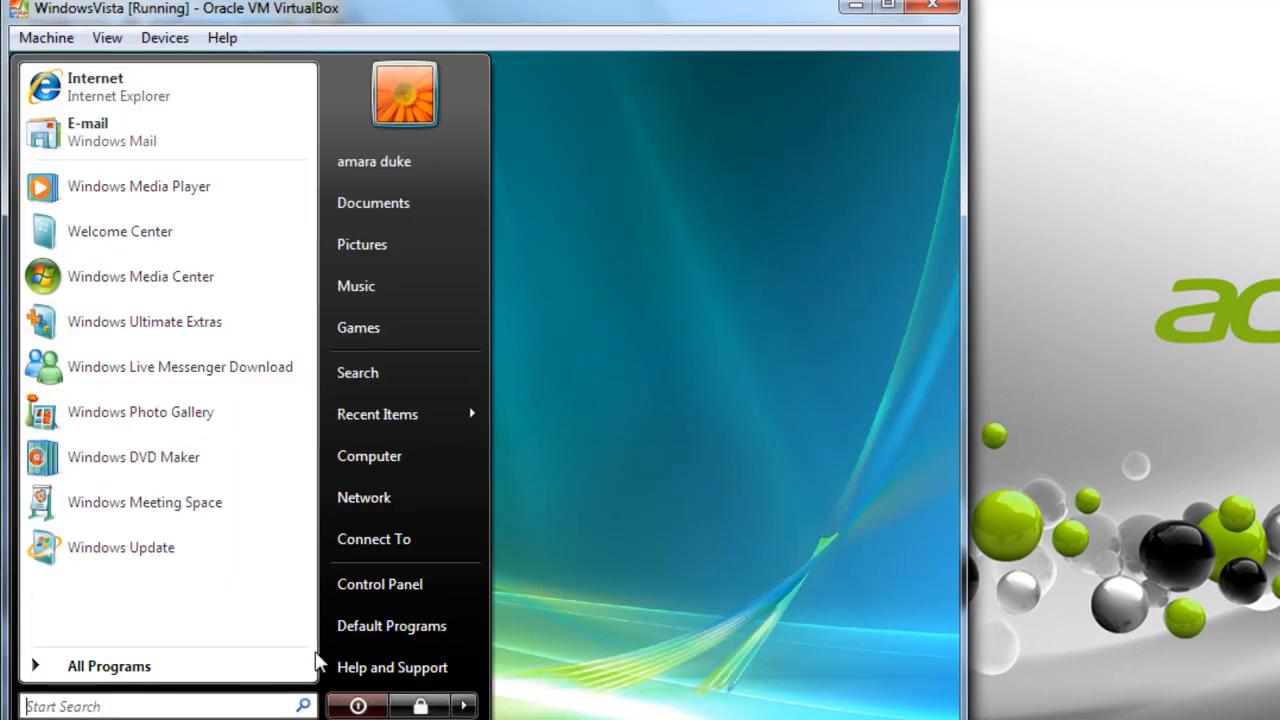
{"action": "left_click", "coordinate": [463, 706]}
{"action": "left_click", "coordinate": [557, 646]}
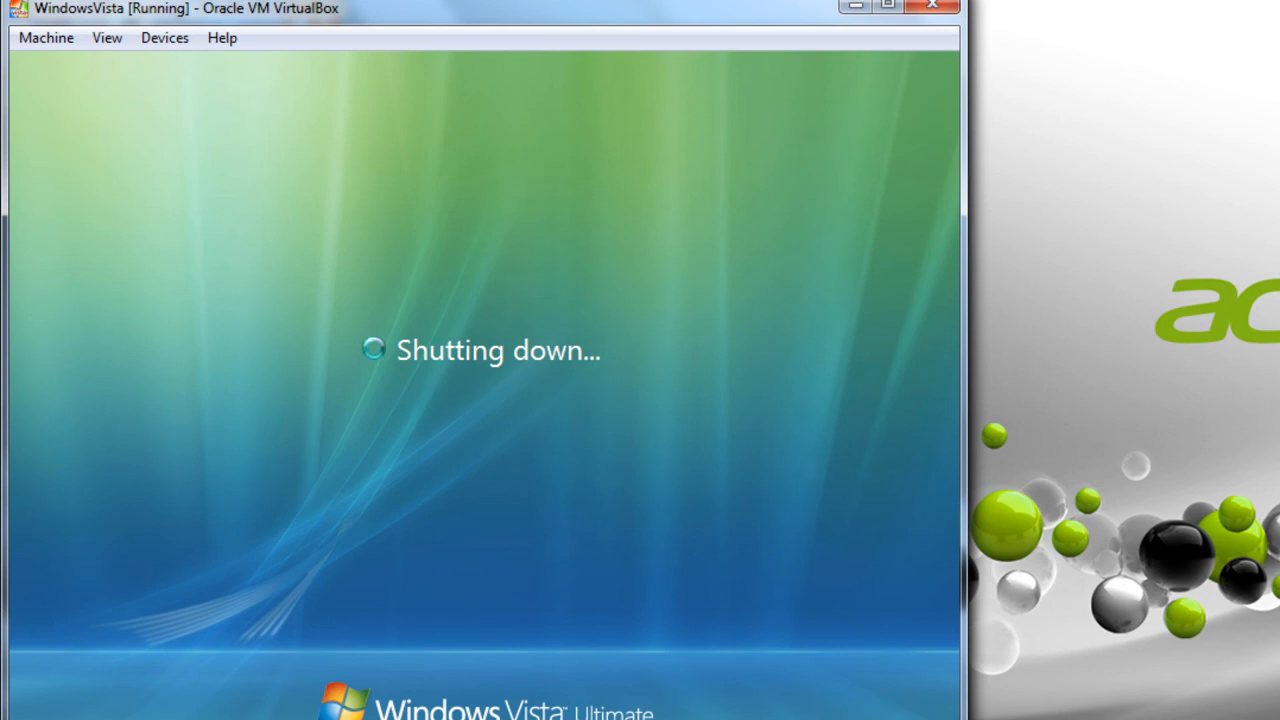
{"action": "key", "text": "F9"}
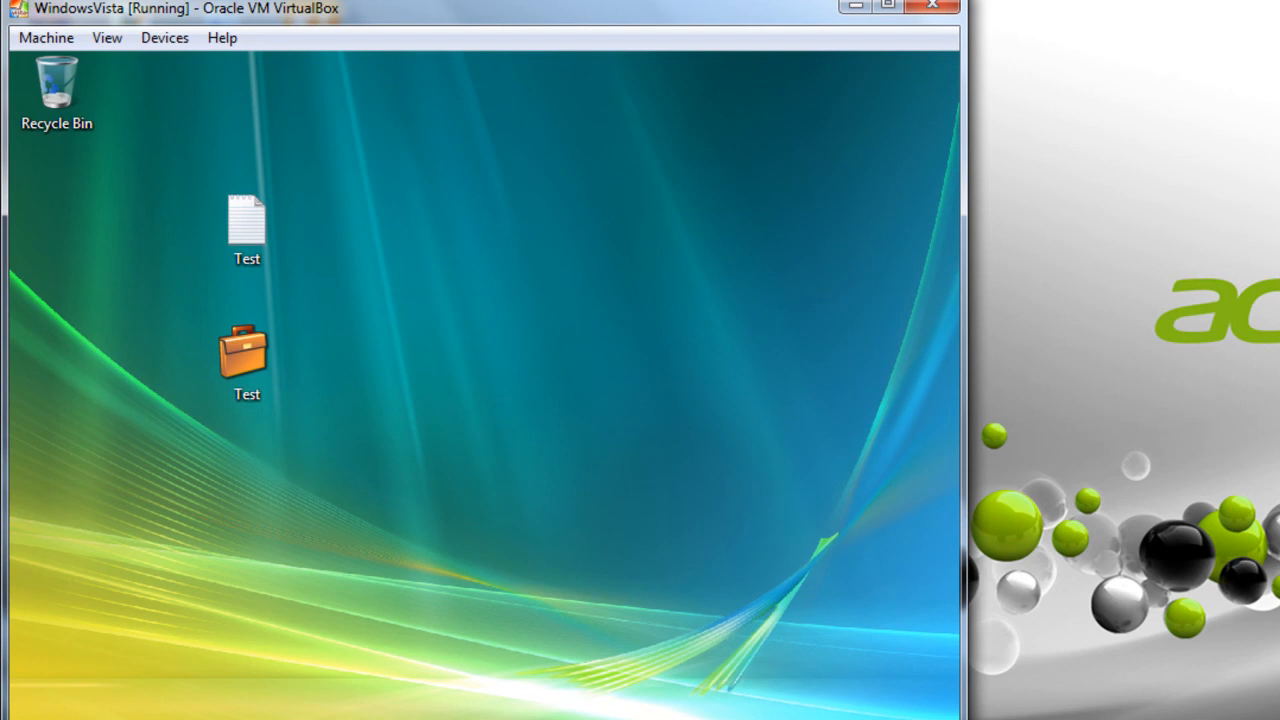
- Search the Vista client's Start menu for "gam", open Games Explorer to view its contents, and close it
{"action": "left_click", "coordinate": [40, 717]}
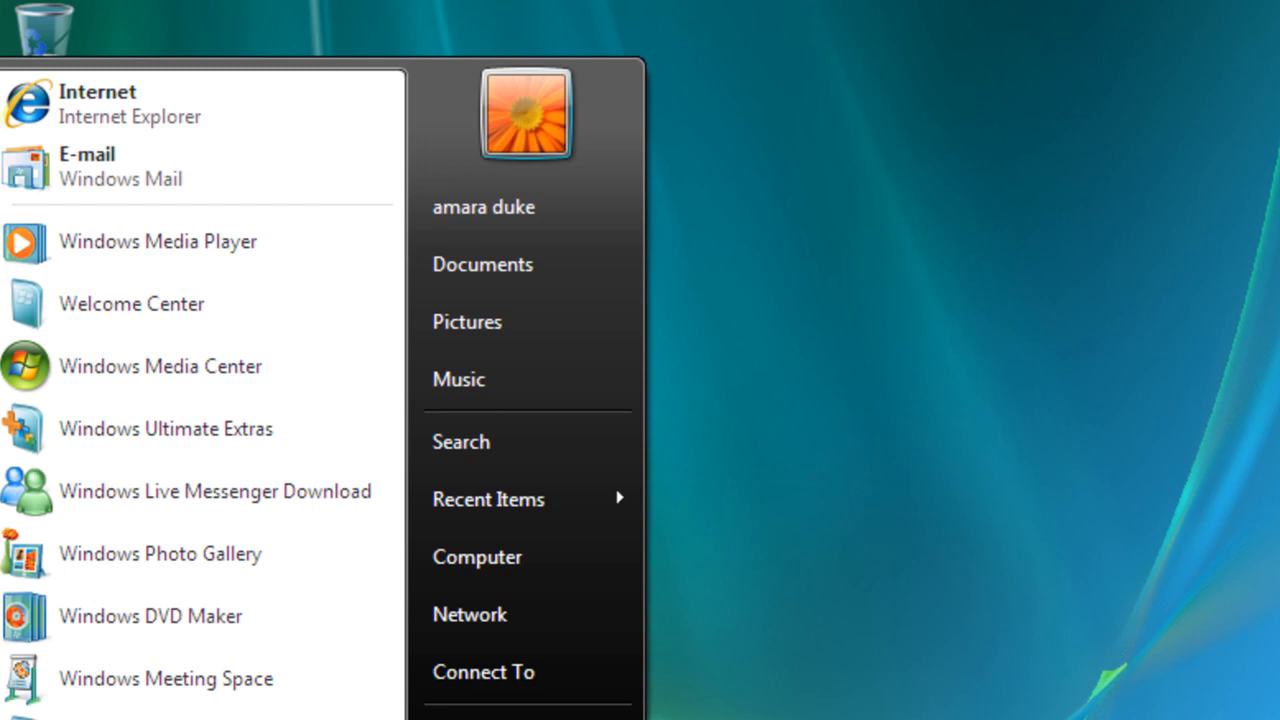
{"action": "type", "text": "gam"}
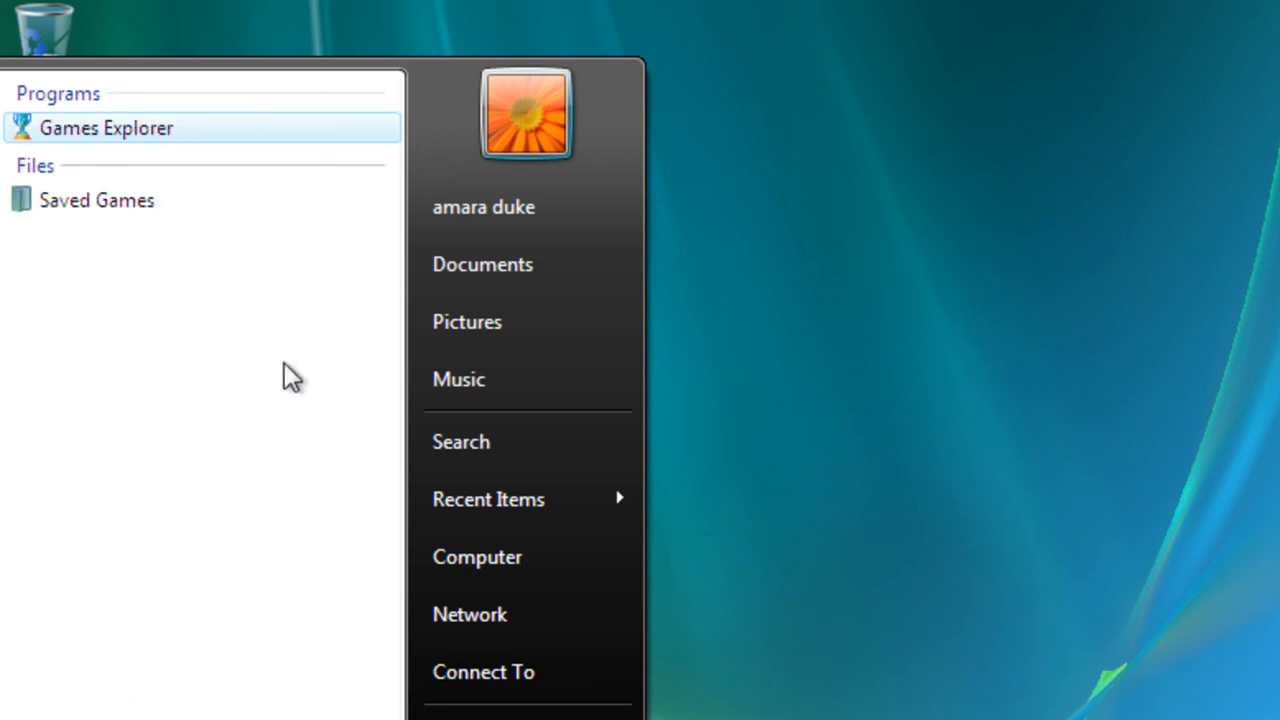
{"action": "left_click", "coordinate": [100, 128]}
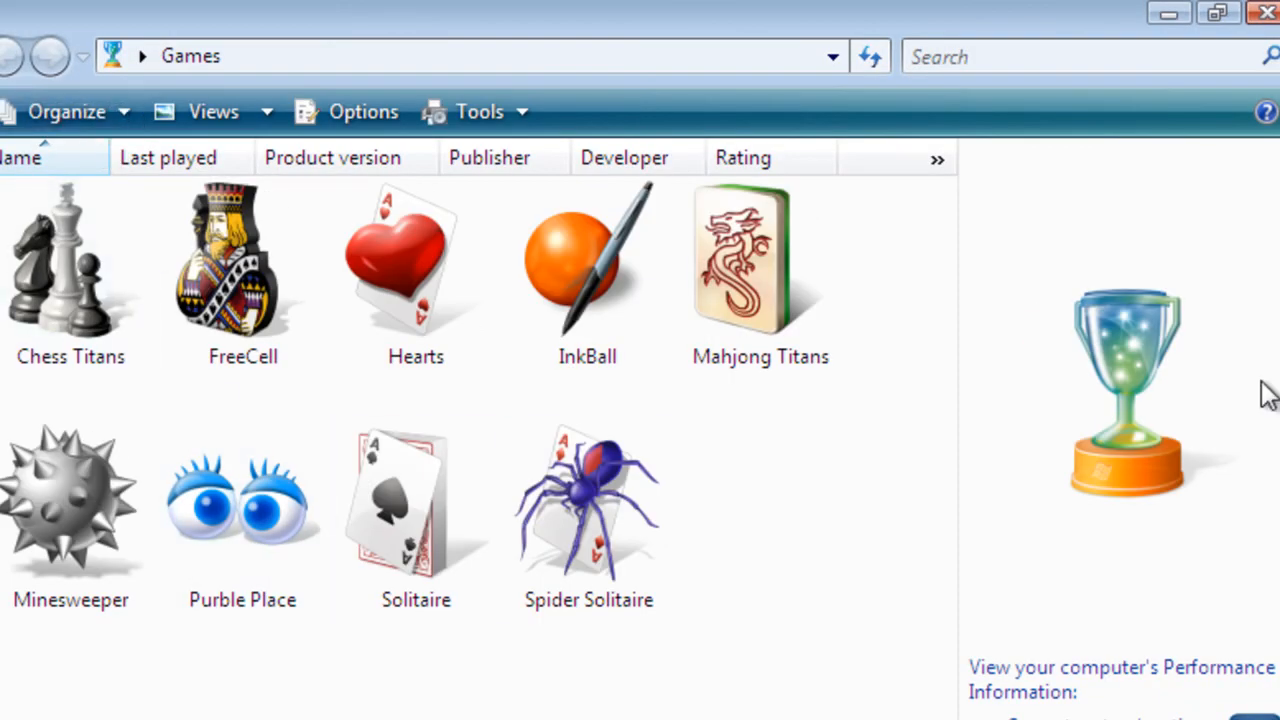
{"action": "left_click", "coordinate": [1265, 18]}
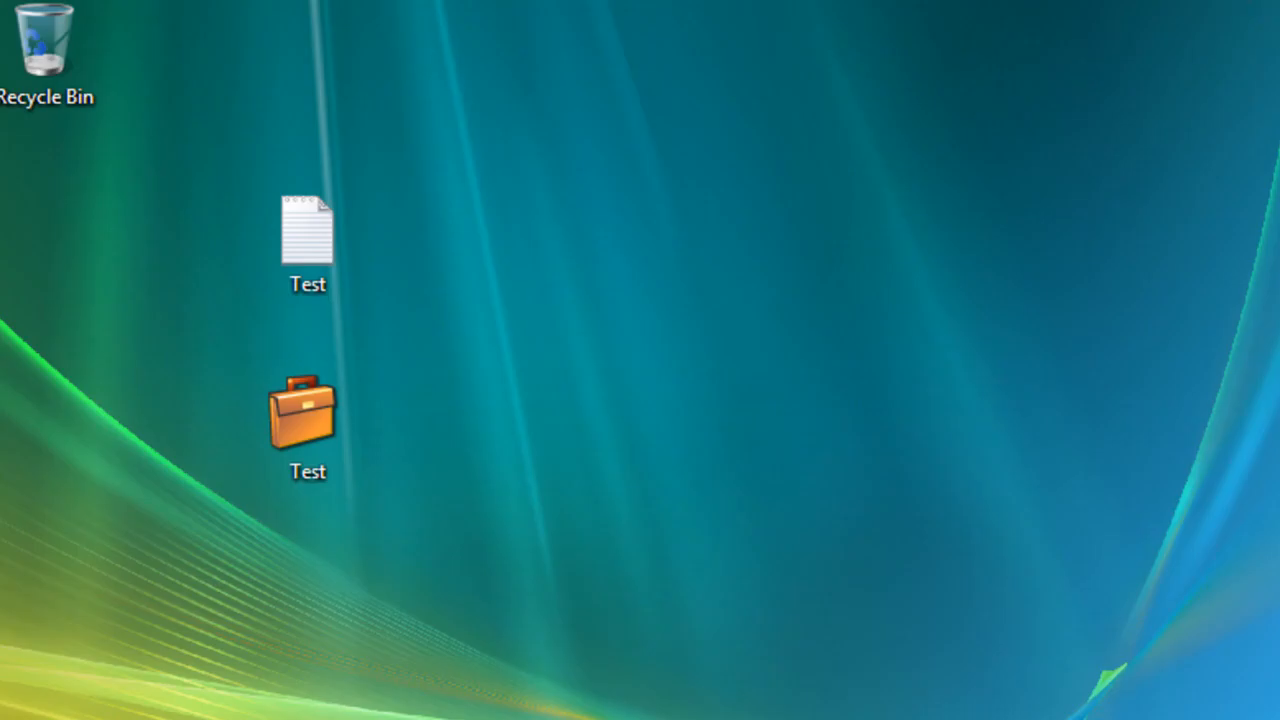
- Check the Vista client's Start menu for the Games link, closing and reopening the menu once
{"action": "key", "text": "super"}
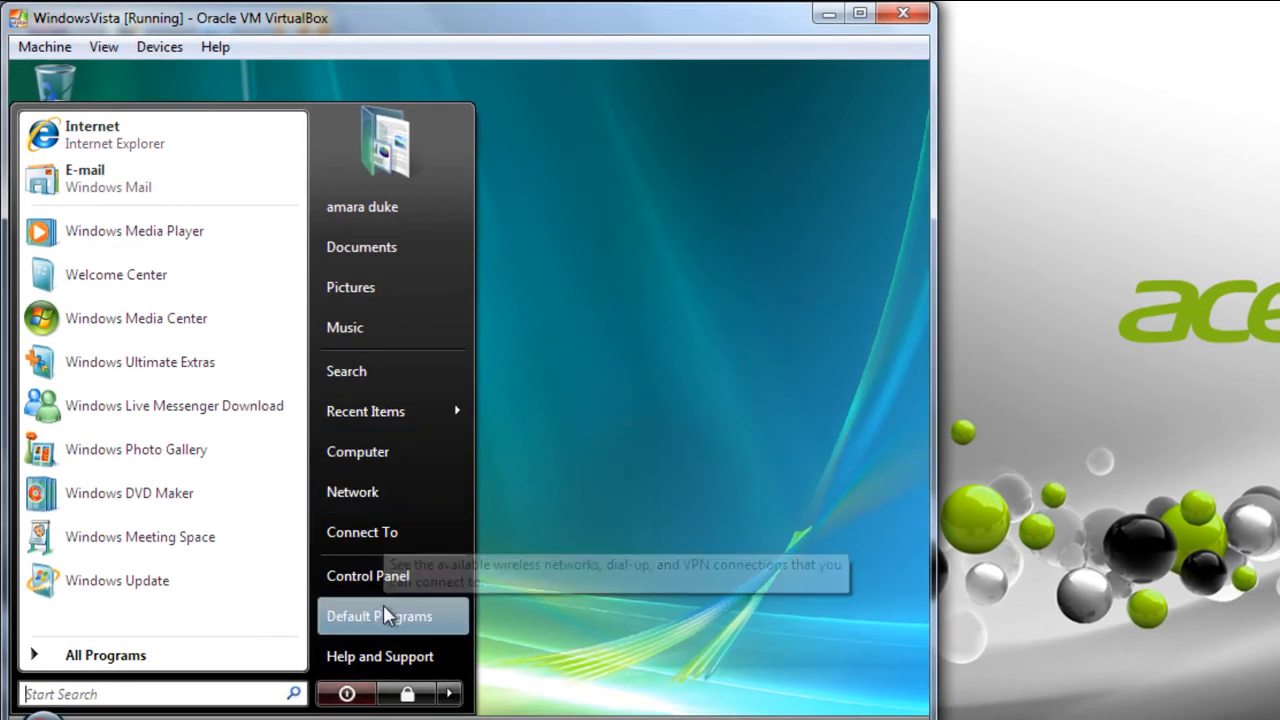
{"action": "left_click", "coordinate": [628, 381]}
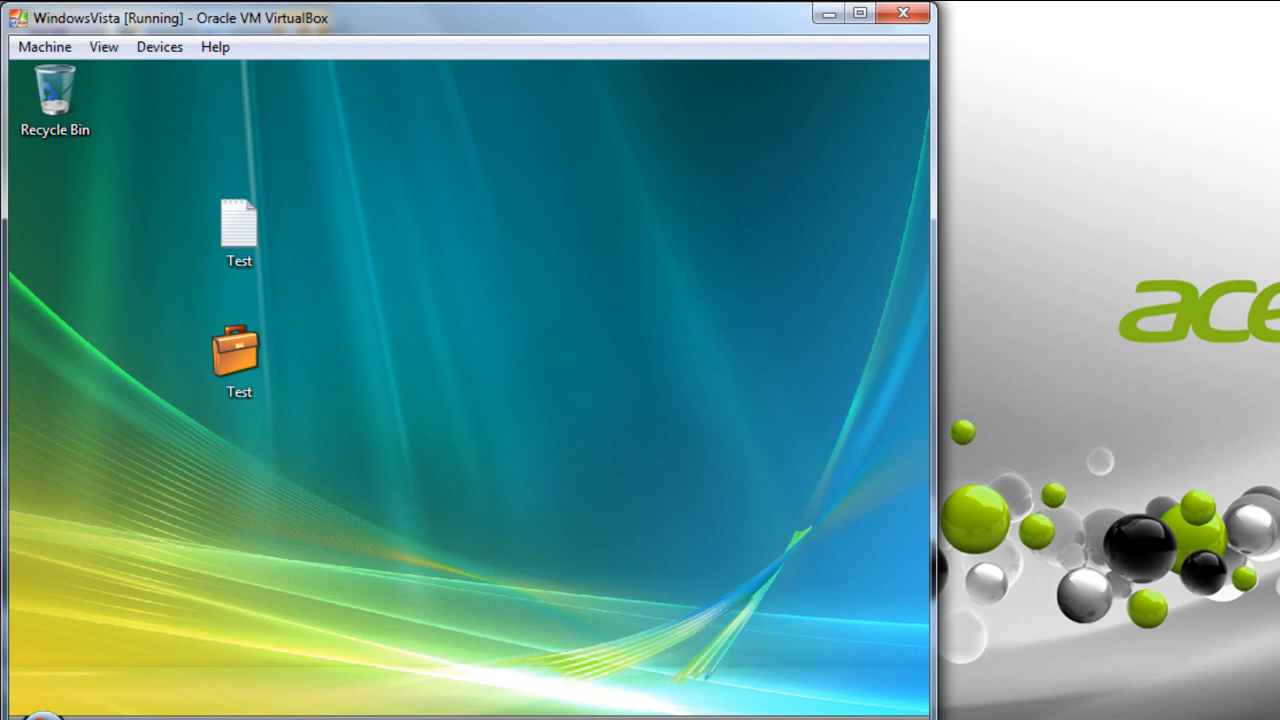
{"action": "left_click", "coordinate": [42, 714]}
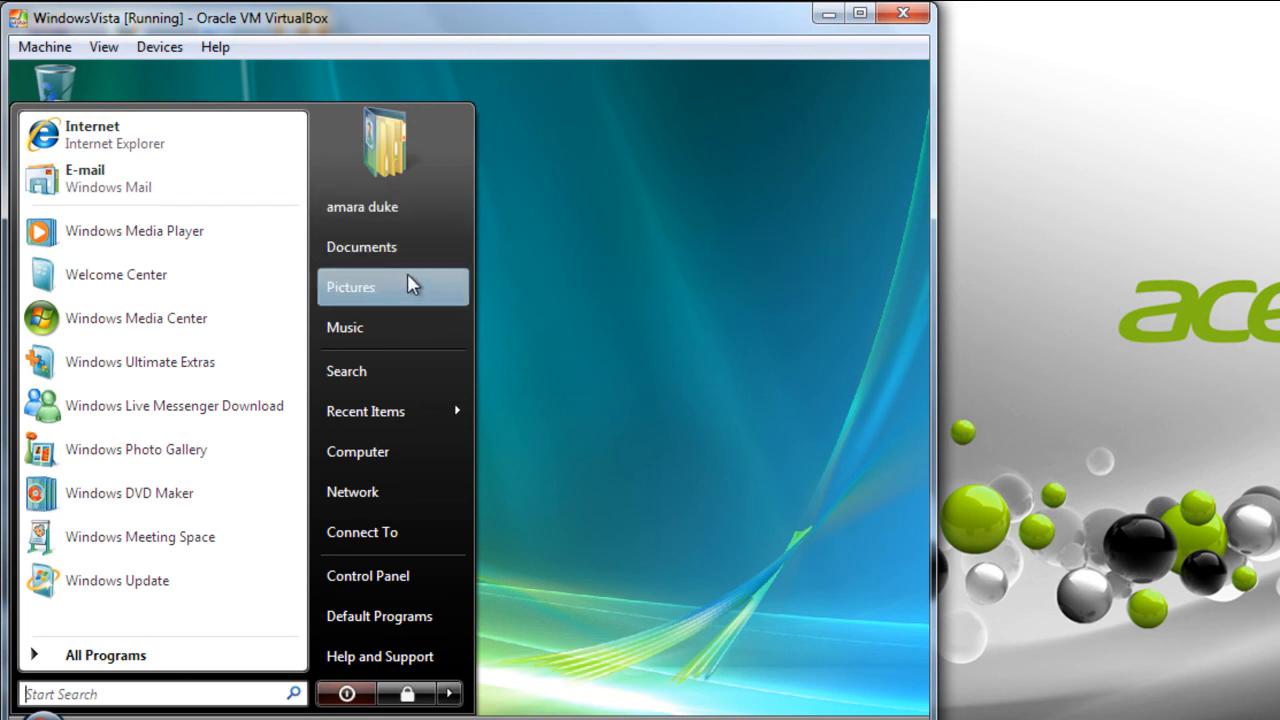
{"action": "left_click", "coordinate": [675, 424]}
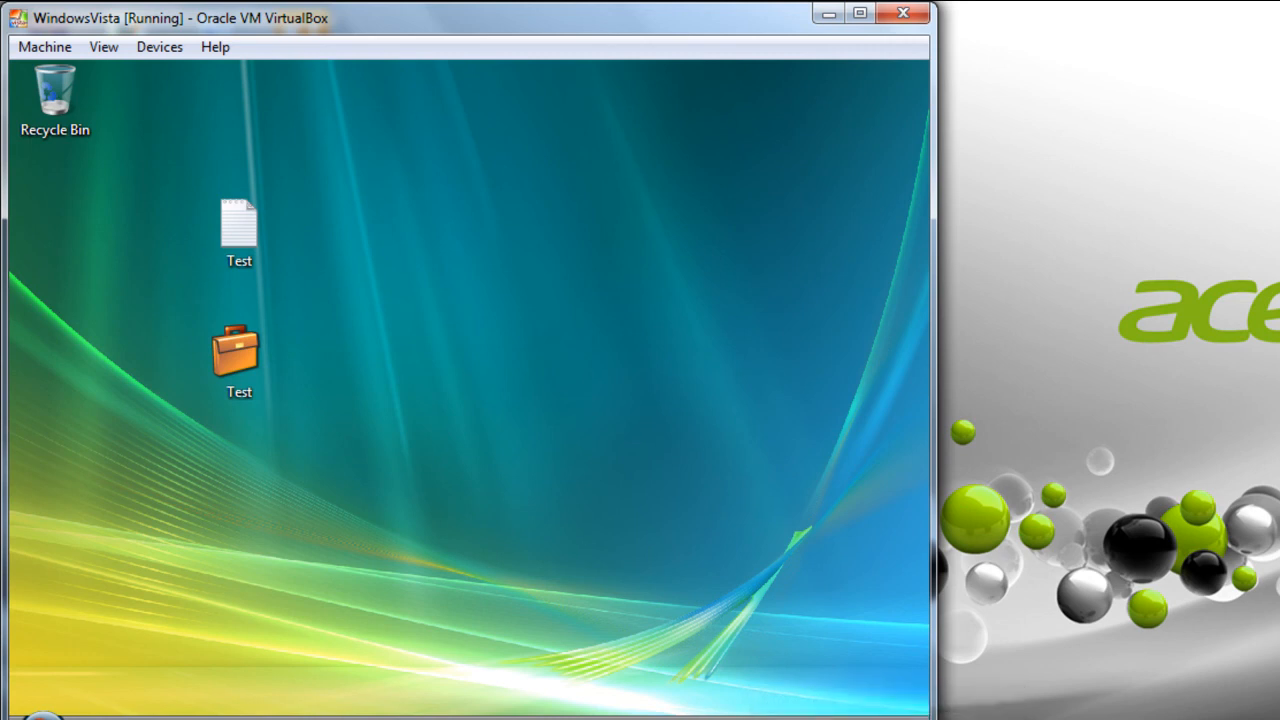
{"action": "key", "text": "F10"}
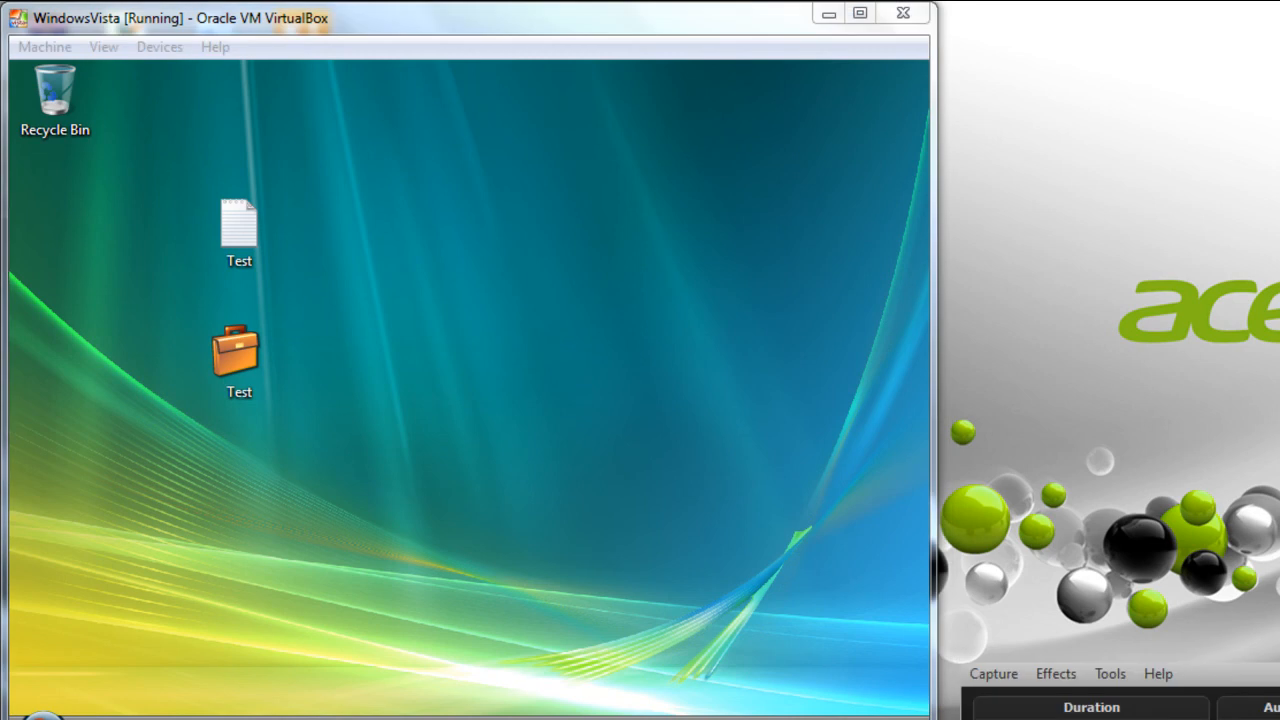